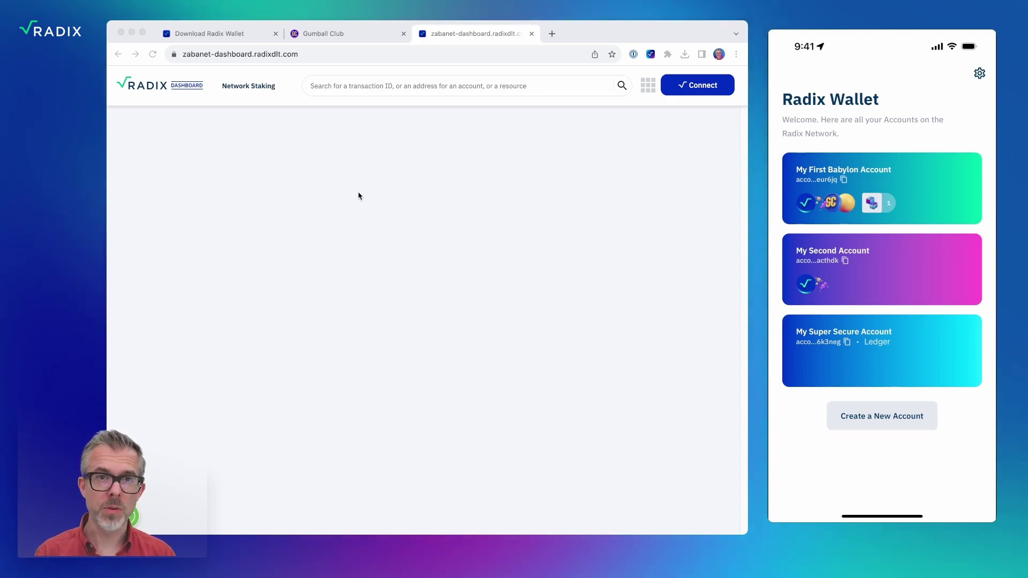
Start connecting the Radix Wallet by sending a login request to the phone wallet.
{"action": "left_click", "coordinate": [360, 194]}
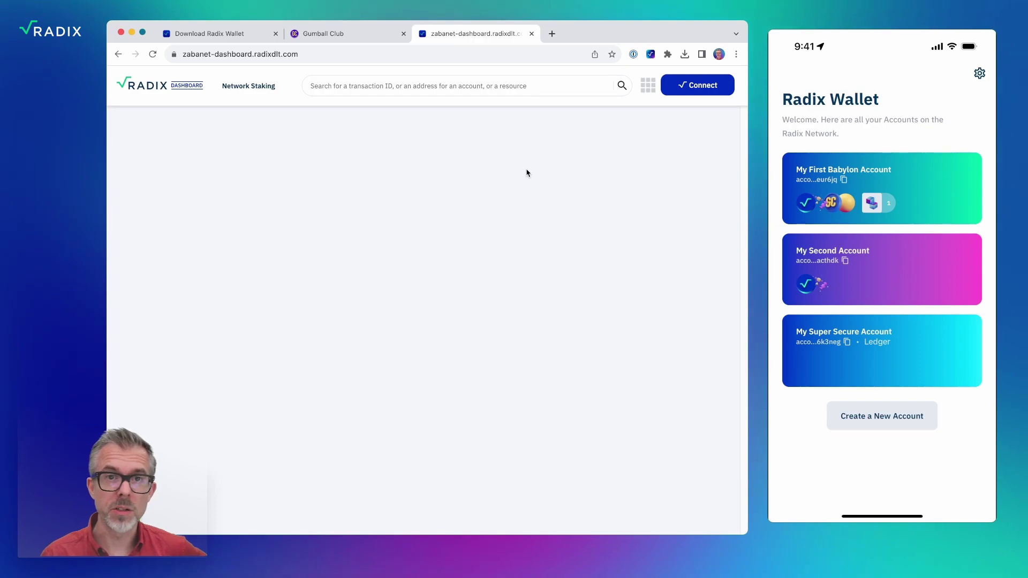
{"action": "left_click", "coordinate": [693, 89]}
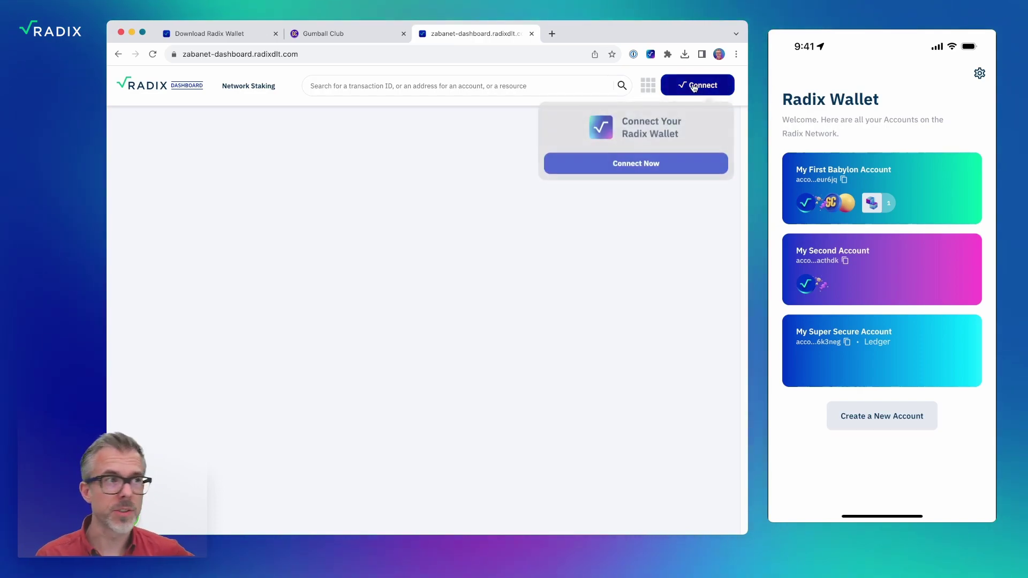
{"action": "left_click", "coordinate": [651, 166]}
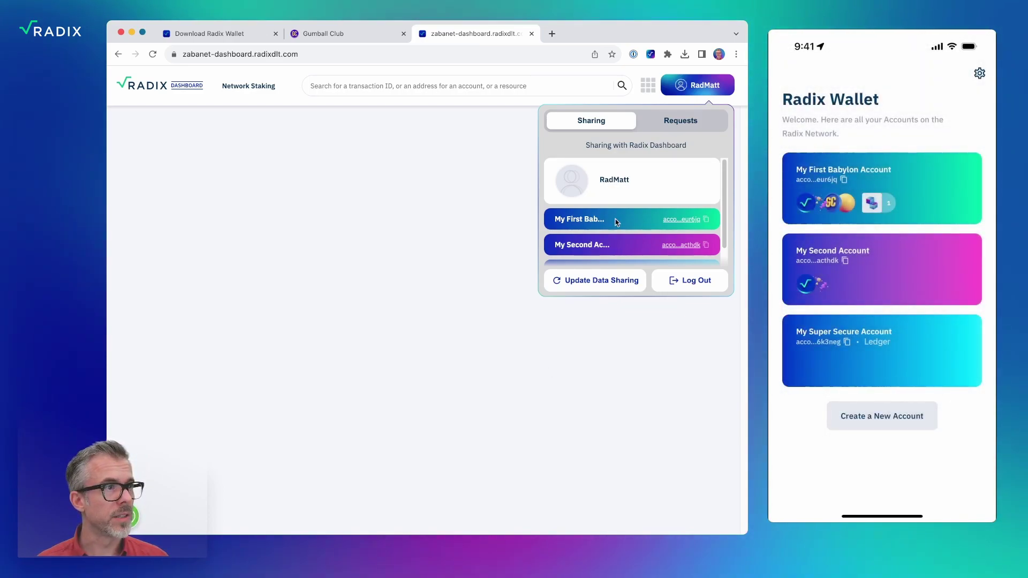
Review the three accounts in the persona's Sharing panel, then close the panel.
{"action": "scroll", "coordinate": [630, 239], "scroll_direction": "down", "scroll_amount": 2}
{"action": "scroll", "coordinate": [629, 238], "scroll_direction": "up", "scroll_amount": 2}
{"action": "left_click", "coordinate": [446, 214]}
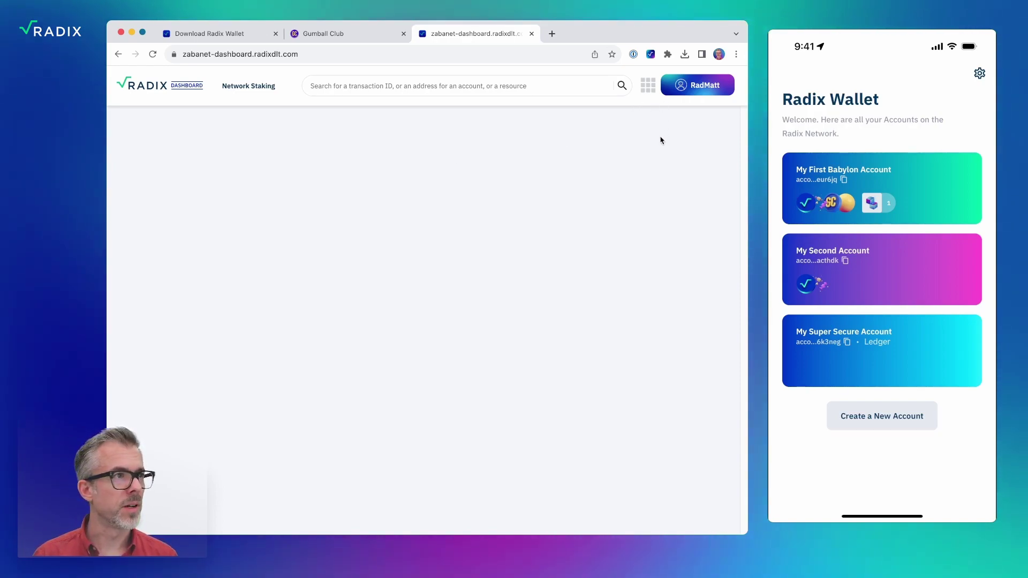
{"action": "left_click", "coordinate": [701, 90]}
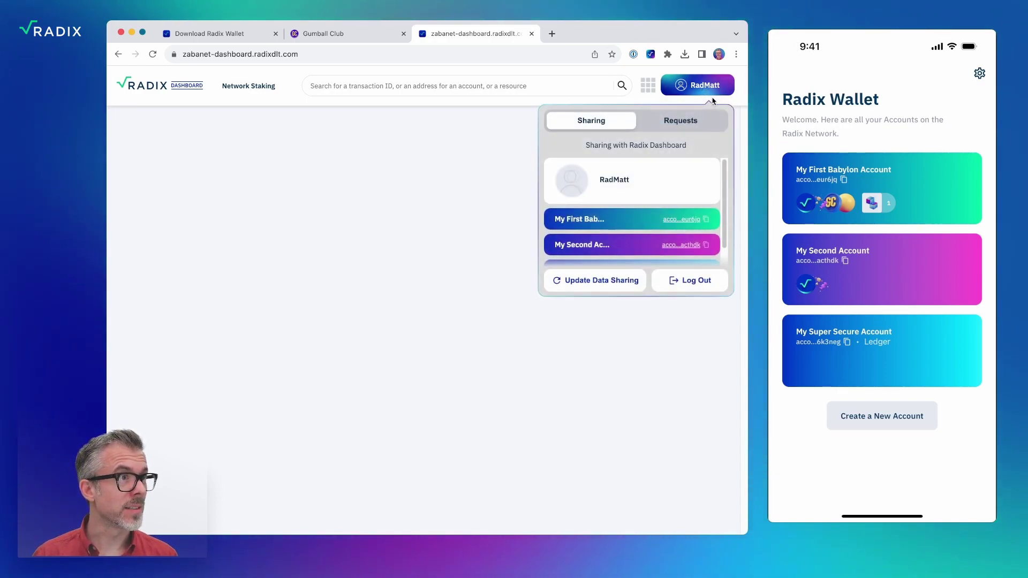
{"action": "scroll", "coordinate": [692, 171], "scroll_direction": "down", "scroll_amount": 1}
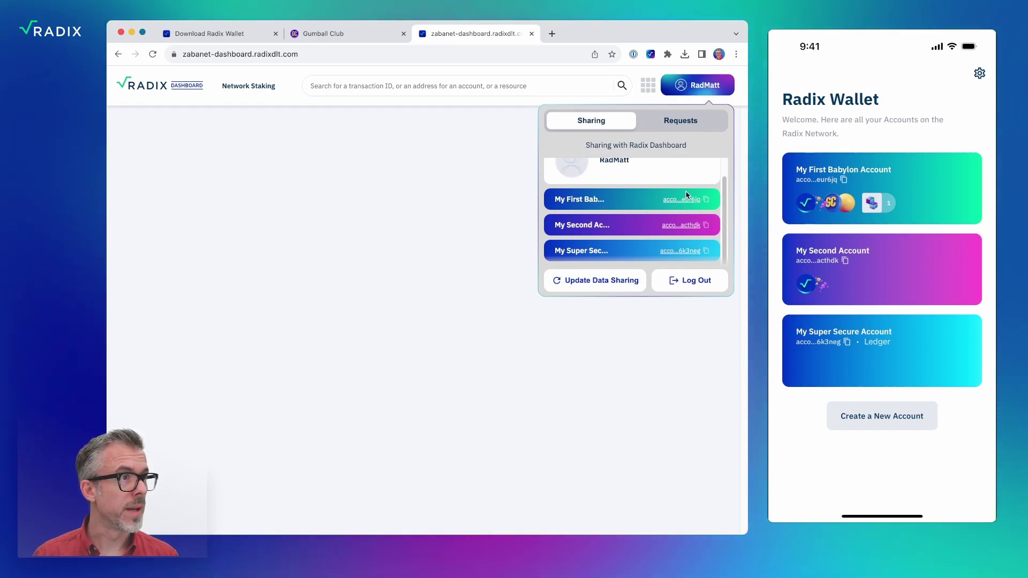
{"action": "left_click", "coordinate": [452, 208]}
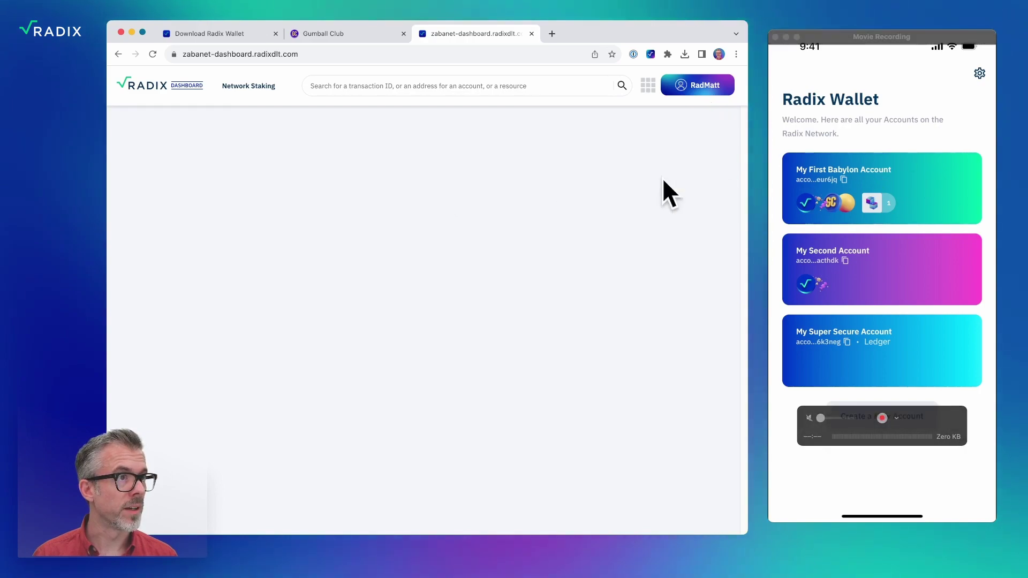
Search the pasted address to open My First Babylon Account's page.
{"action": "left_click", "coordinate": [407, 89]}
{"action": "type", "text": "account_tdx_e_12x9vhqv6vhrg75jy4zekfkm5tp90w67etx9470q950mssmgpeur6jq"}
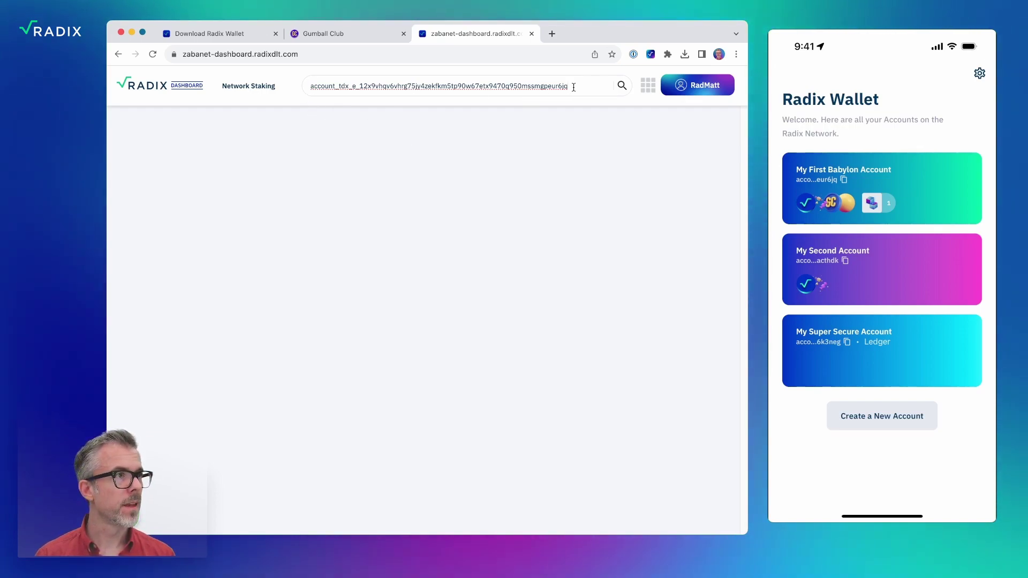
{"action": "key", "text": "Return"}
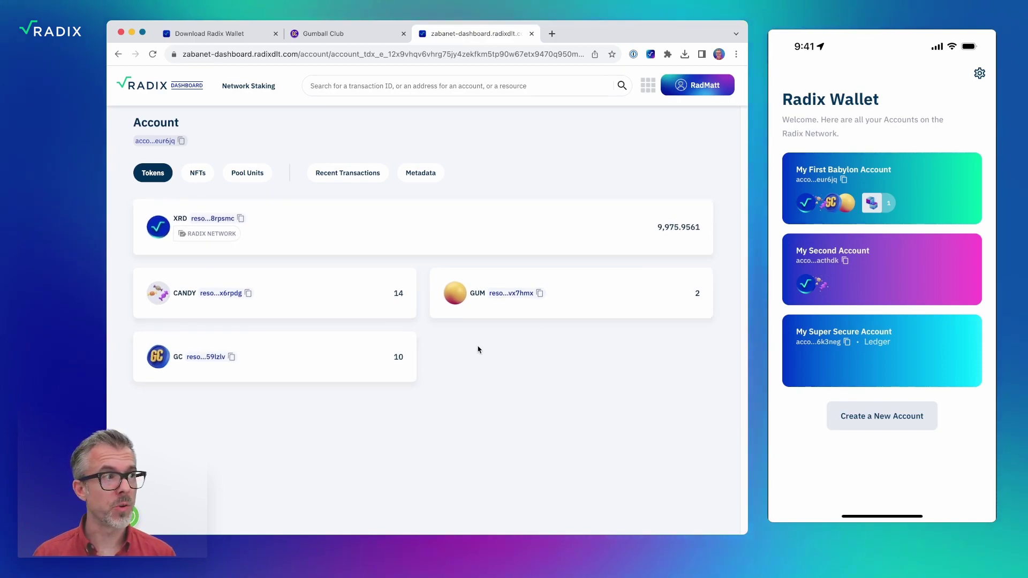
Check the account's NFTs, then browse its recent transactions list.
{"action": "left_click", "coordinate": [198, 172]}
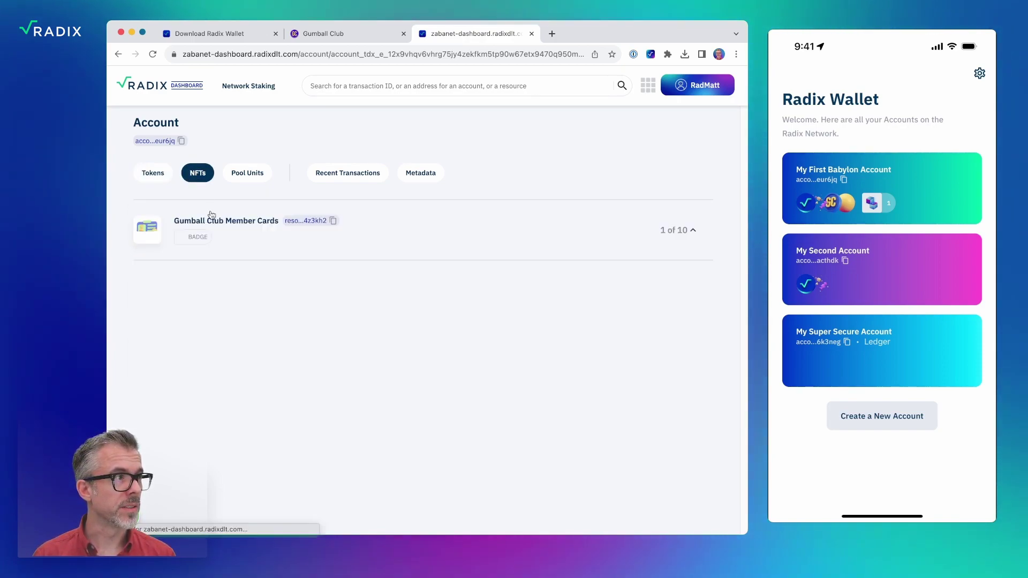
{"action": "left_click", "coordinate": [355, 180]}
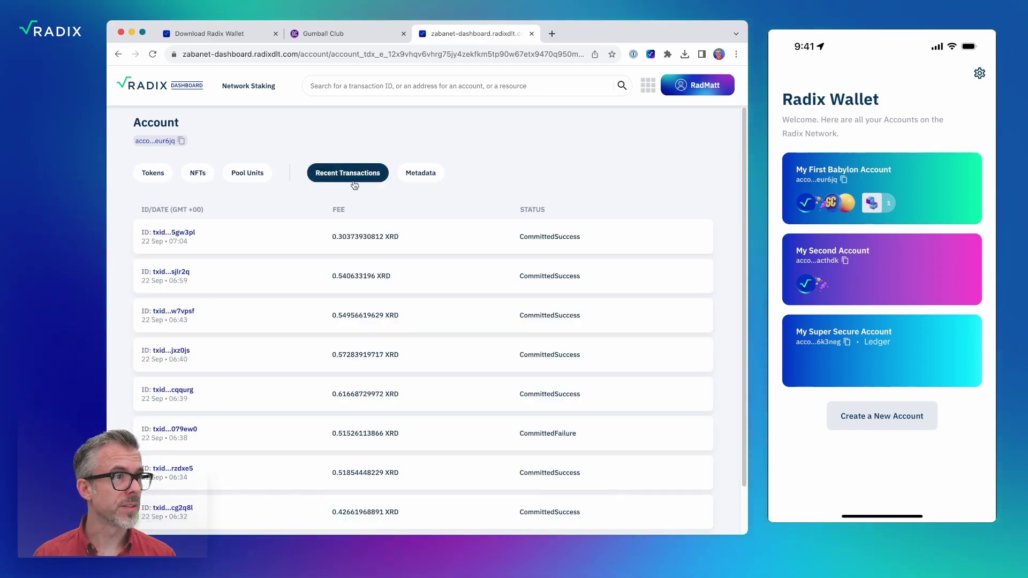
{"action": "scroll", "coordinate": [659, 175], "scroll_direction": "down", "scroll_amount": 2}
{"action": "scroll", "coordinate": [659, 175], "scroll_direction": "up", "scroll_amount": 2}
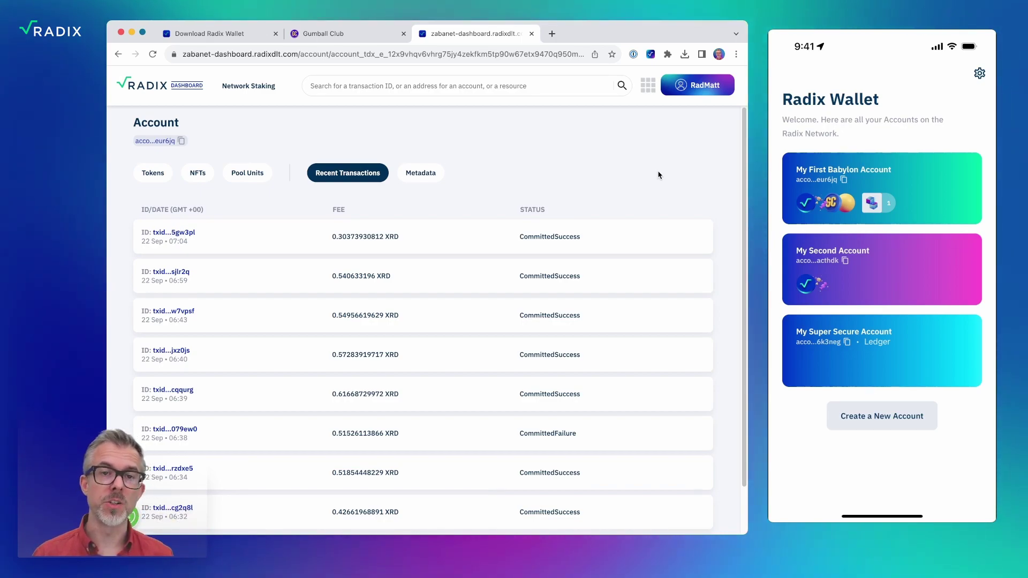
{"action": "scroll", "coordinate": [659, 174], "scroll_direction": "down", "scroll_amount": 2}
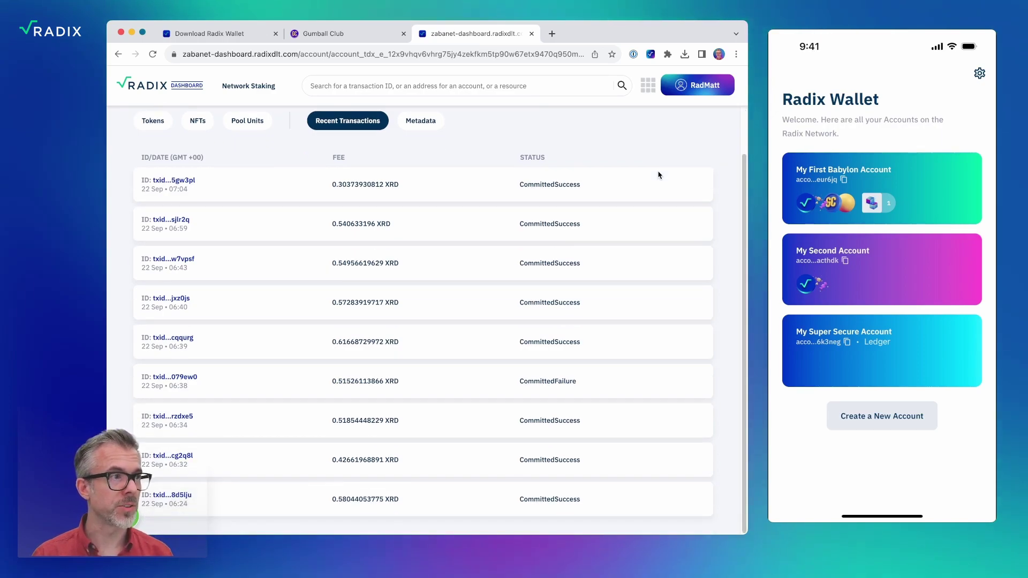
{"action": "scroll", "coordinate": [658, 174], "scroll_direction": "up", "scroll_amount": 2}
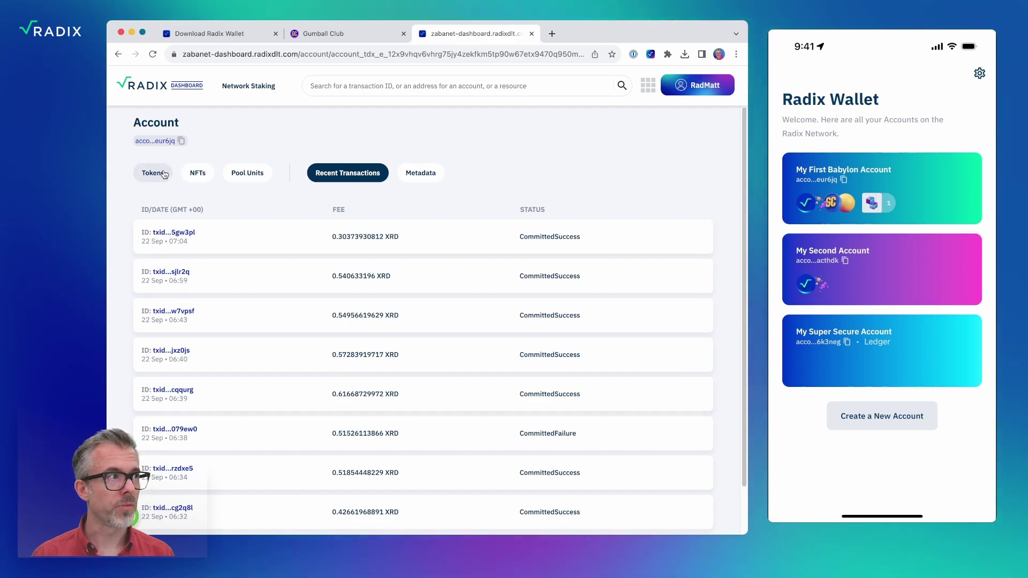
Copy CANDY's resource address from the Tokens list and search it to open its page.
{"action": "left_click", "coordinate": [164, 175]}
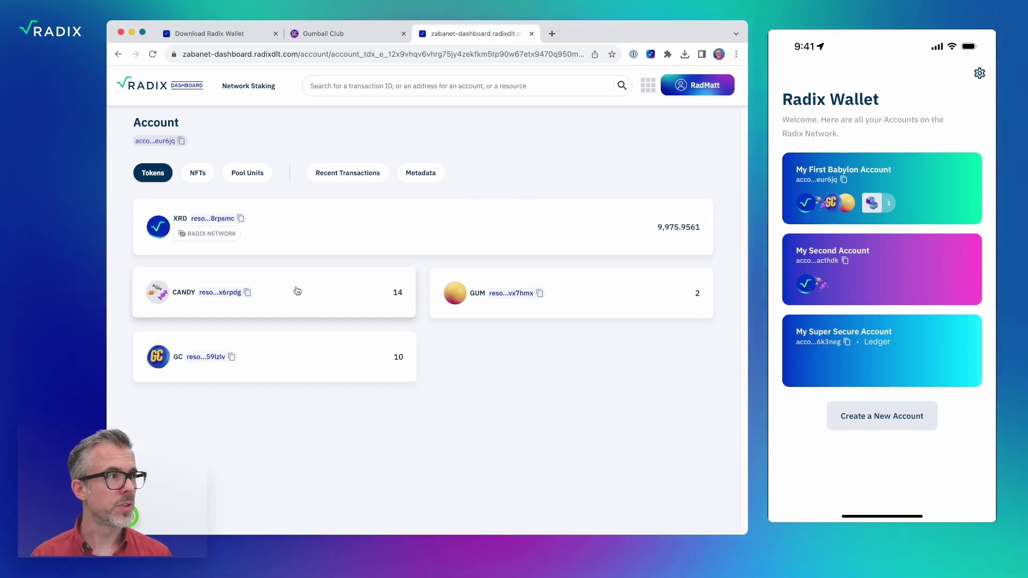
{"action": "left_click", "coordinate": [248, 295]}
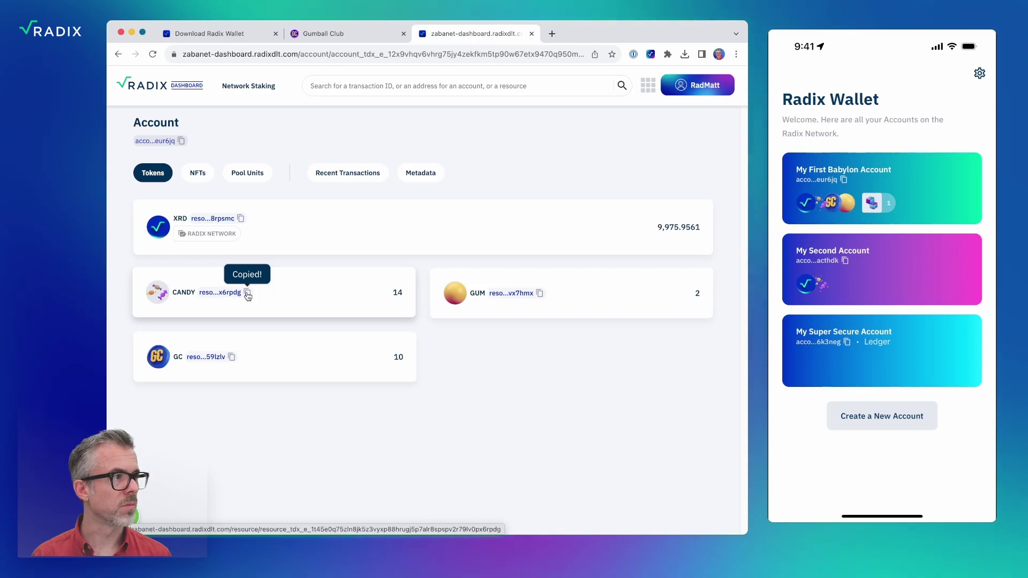
{"action": "type", "text": "resource_tdx_e_1t45e0q75zln8jk5z3vyxp88hrugj5p7alr8spspv2r79lv0px6rpdg"}
{"action": "key", "text": "Return"}
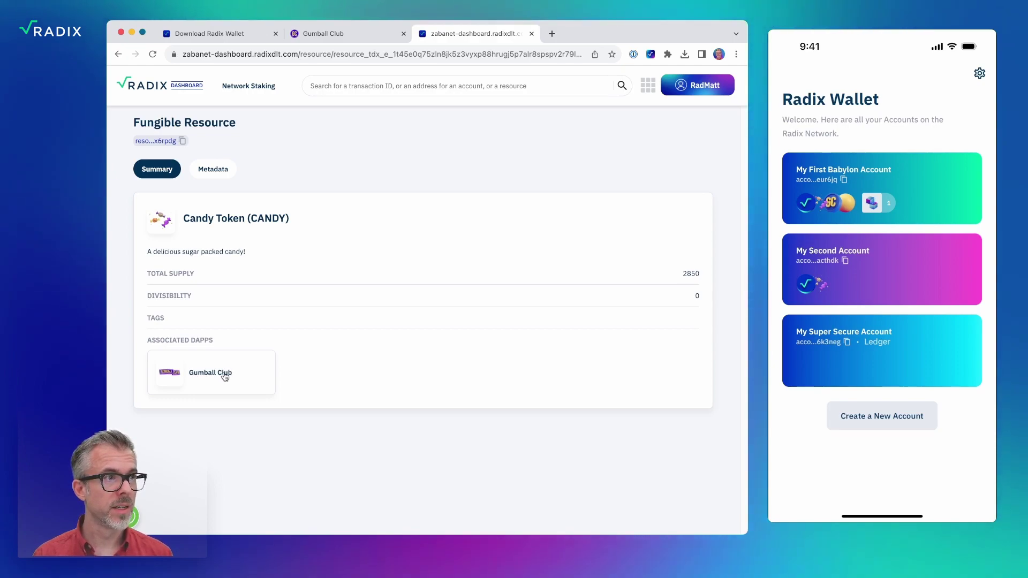
{"action": "left_click", "coordinate": [227, 375]}
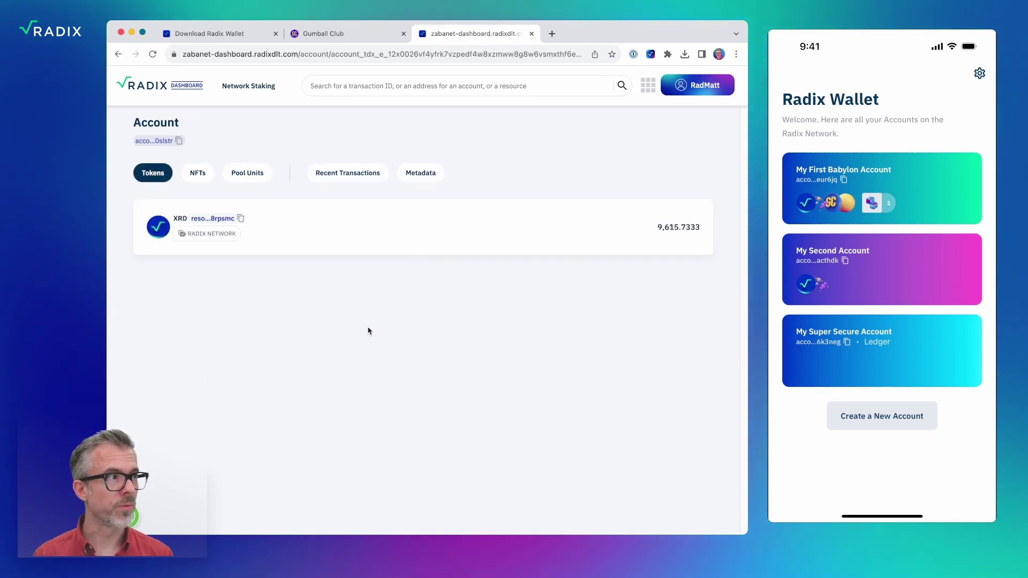
{"action": "left_click", "coordinate": [119, 55]}
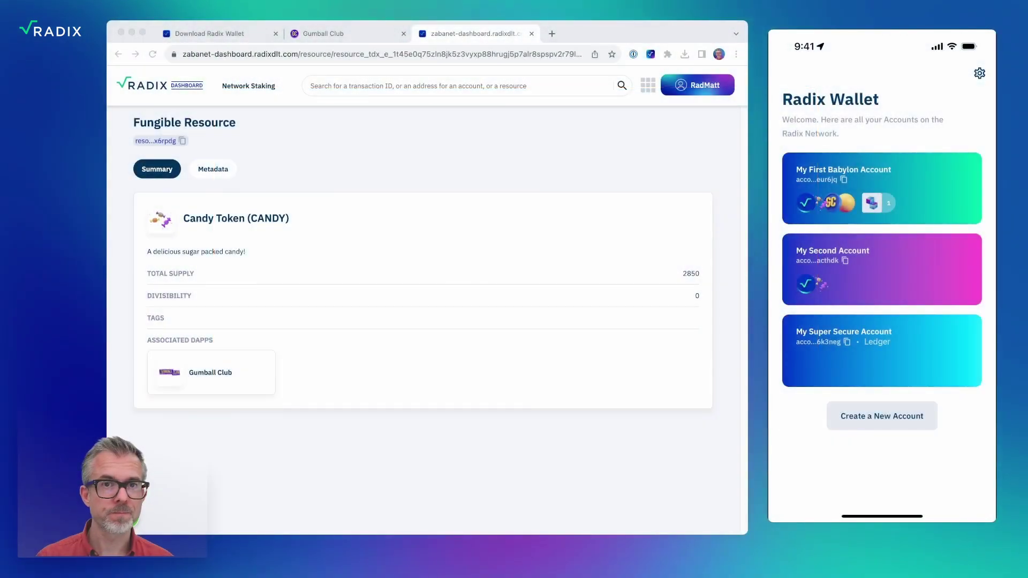
{"action": "left_click", "coordinate": [663, 136]}
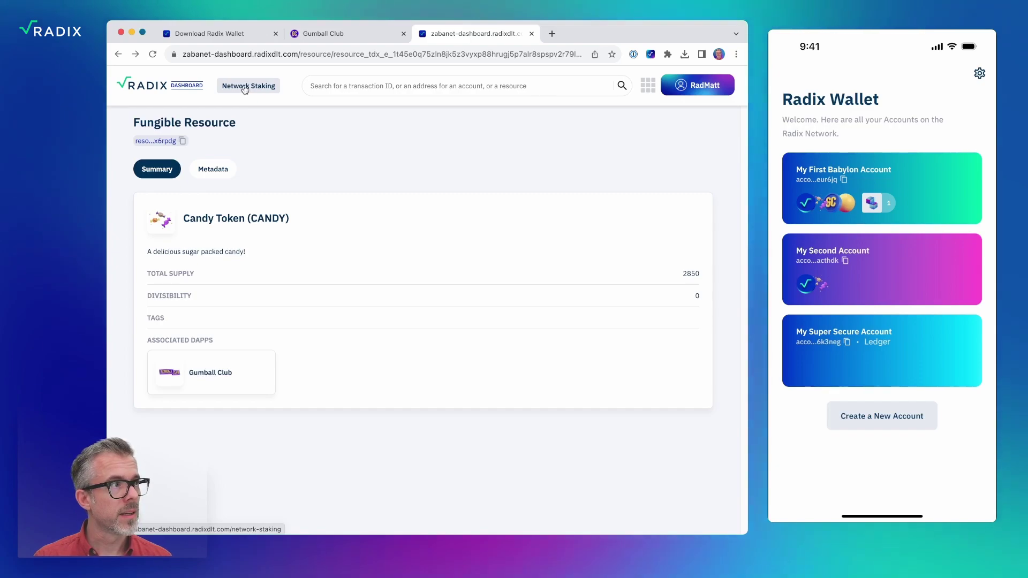
{"action": "left_click", "coordinate": [244, 88]}
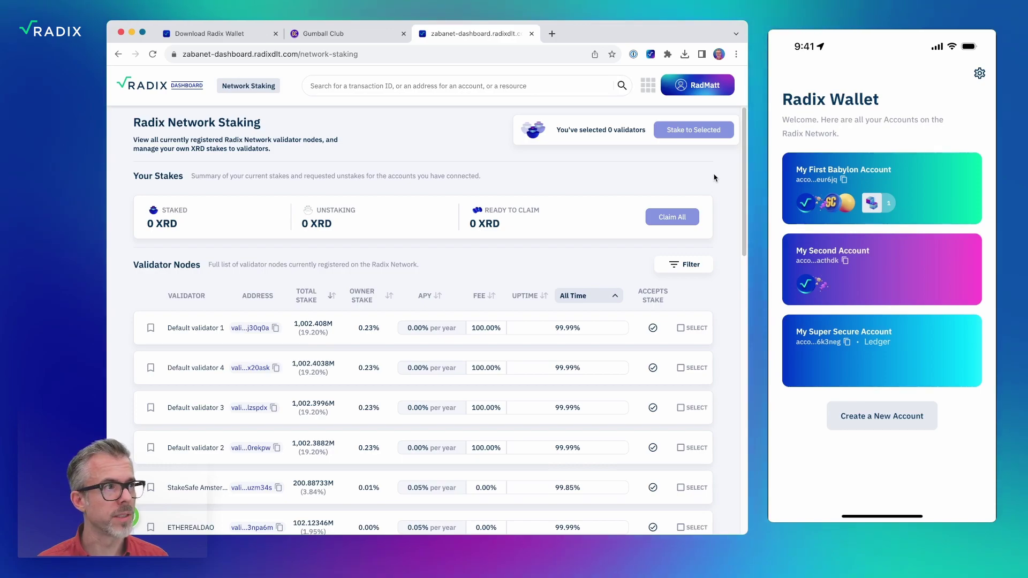
{"action": "scroll", "coordinate": [721, 177], "scroll_direction": "down", "scroll_amount": 2}
{"action": "scroll", "coordinate": [722, 177], "scroll_direction": "down", "scroll_amount": 5}
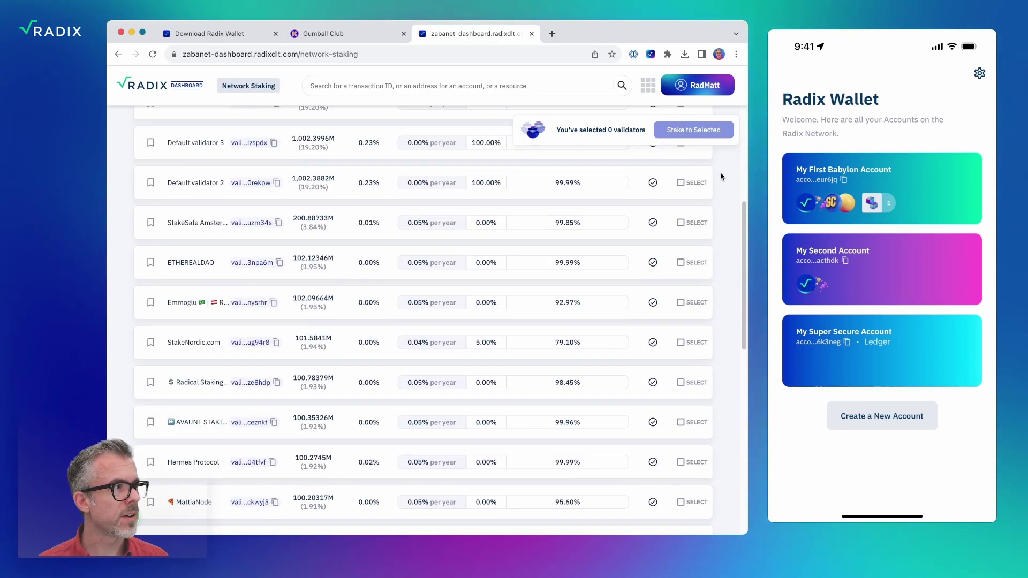
{"action": "scroll", "coordinate": [722, 177], "scroll_direction": "down", "scroll_amount": 5}
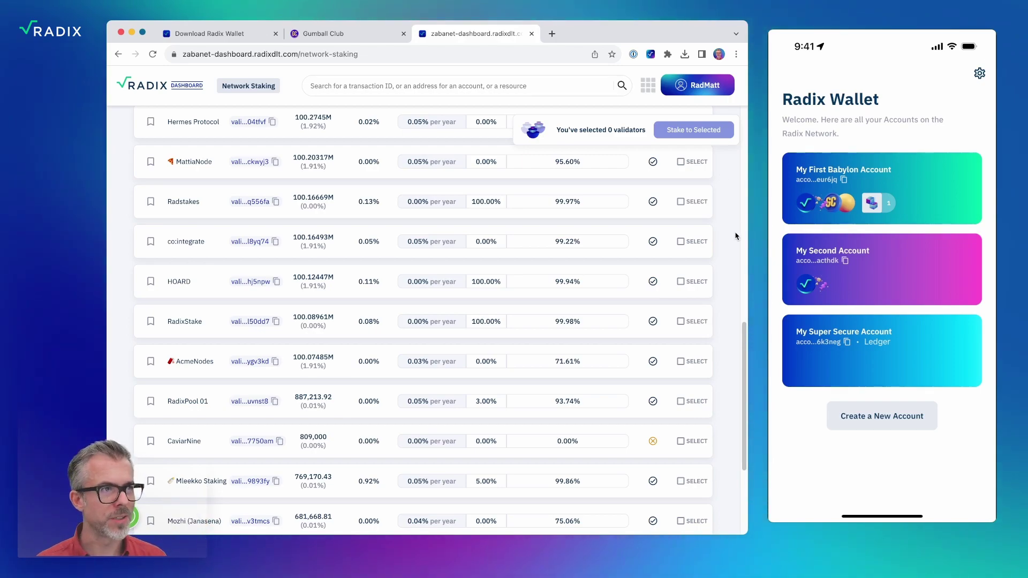
{"action": "left_click_drag", "start_coordinate": [743, 361], "coordinate": [730, 197]}
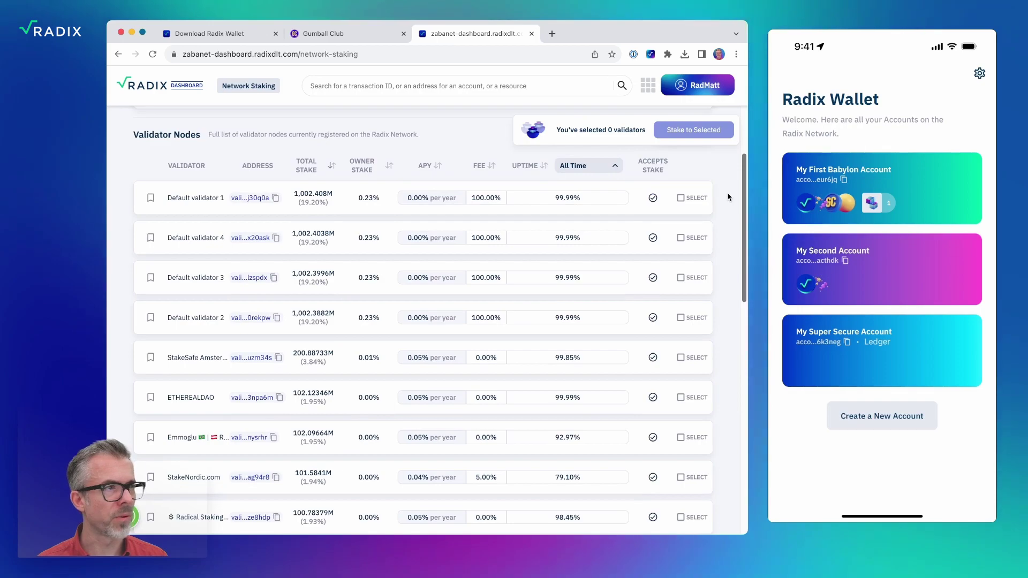
{"action": "scroll", "coordinate": [589, 204], "scroll_direction": "down", "scroll_amount": 2}
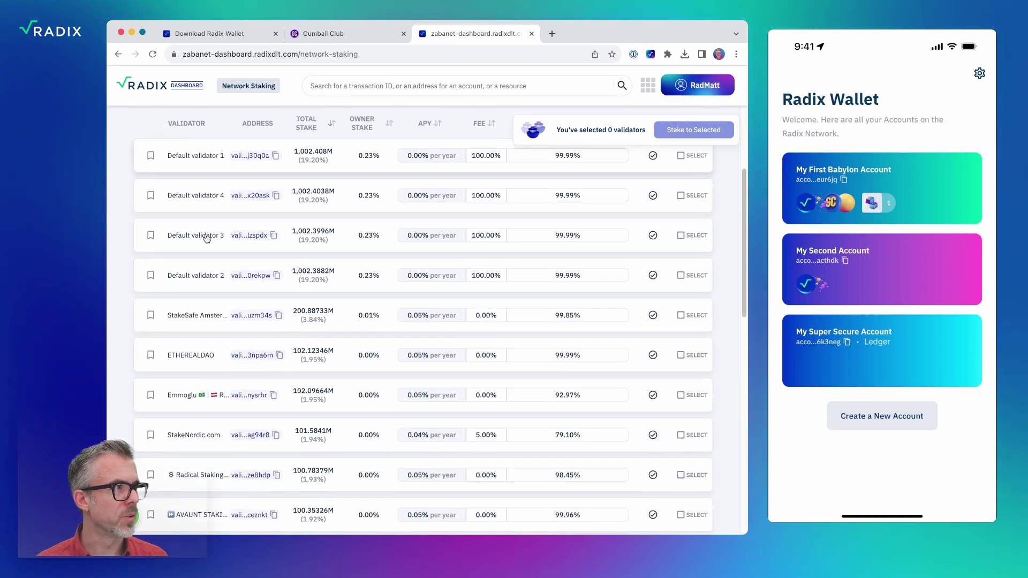
{"action": "scroll", "coordinate": [313, 322], "scroll_direction": "down", "scroll_amount": 1}
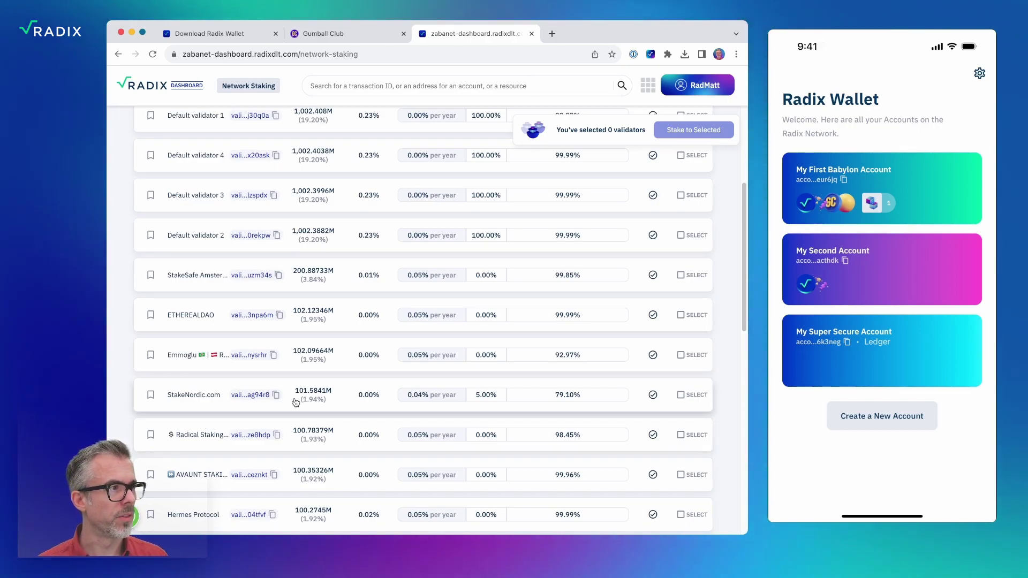
{"action": "scroll", "coordinate": [296, 402], "scroll_direction": "up", "scroll_amount": 5}
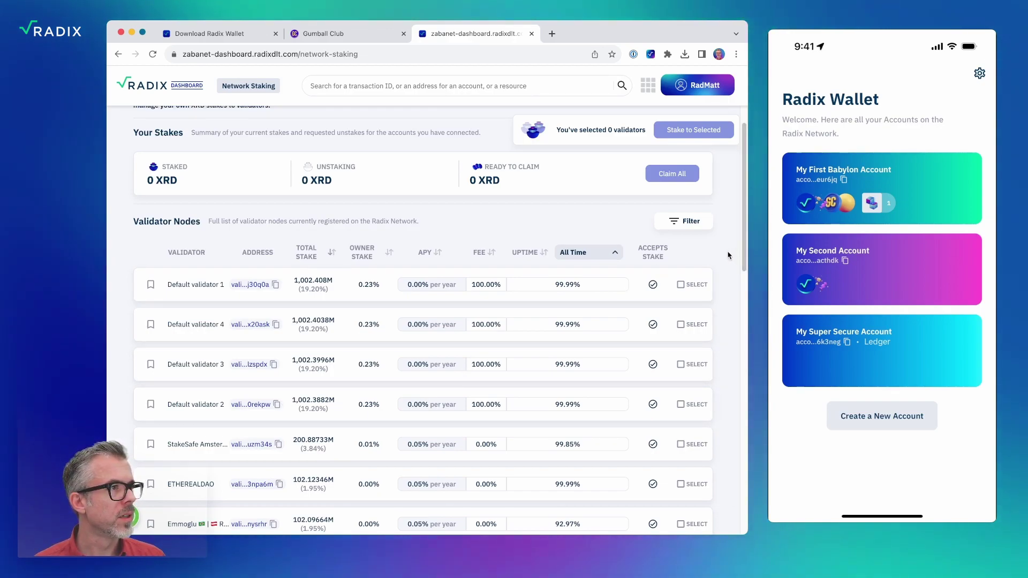
{"action": "scroll", "coordinate": [728, 255], "scroll_direction": "up", "scroll_amount": 1}
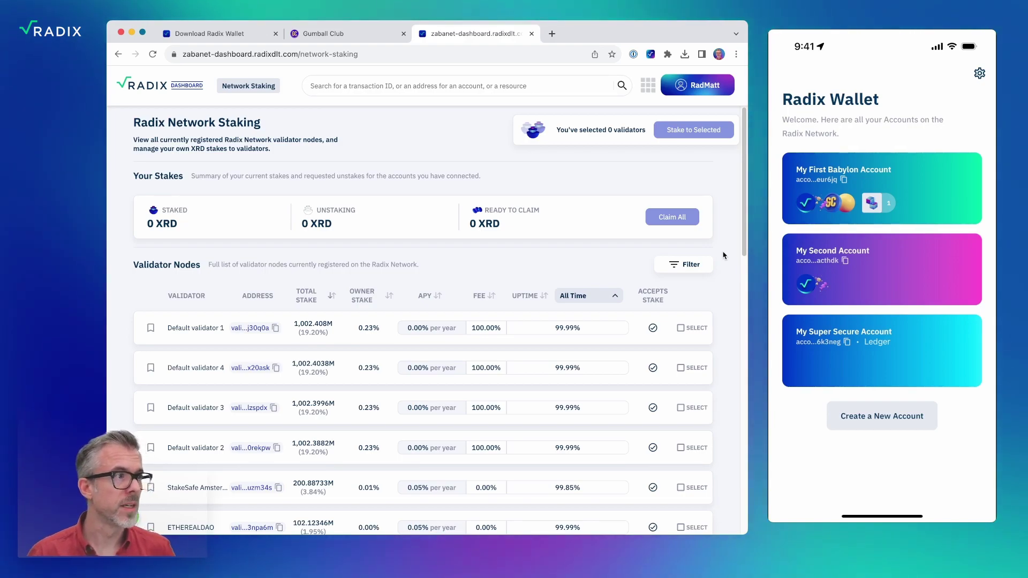
{"action": "scroll", "coordinate": [738, 221], "scroll_direction": "down", "scroll_amount": 5}
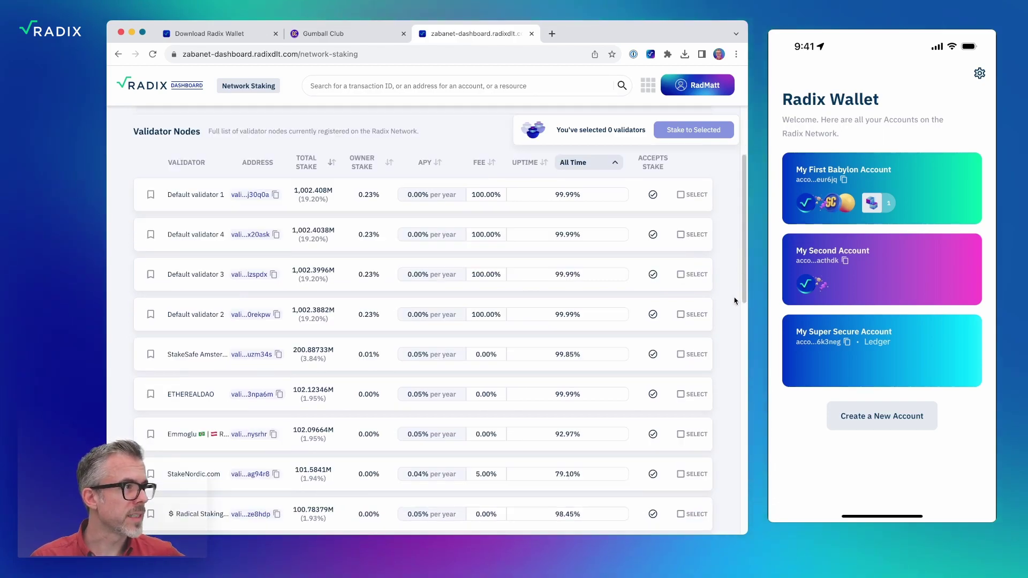
{"action": "scroll", "coordinate": [736, 301], "scroll_direction": "down", "scroll_amount": 1}
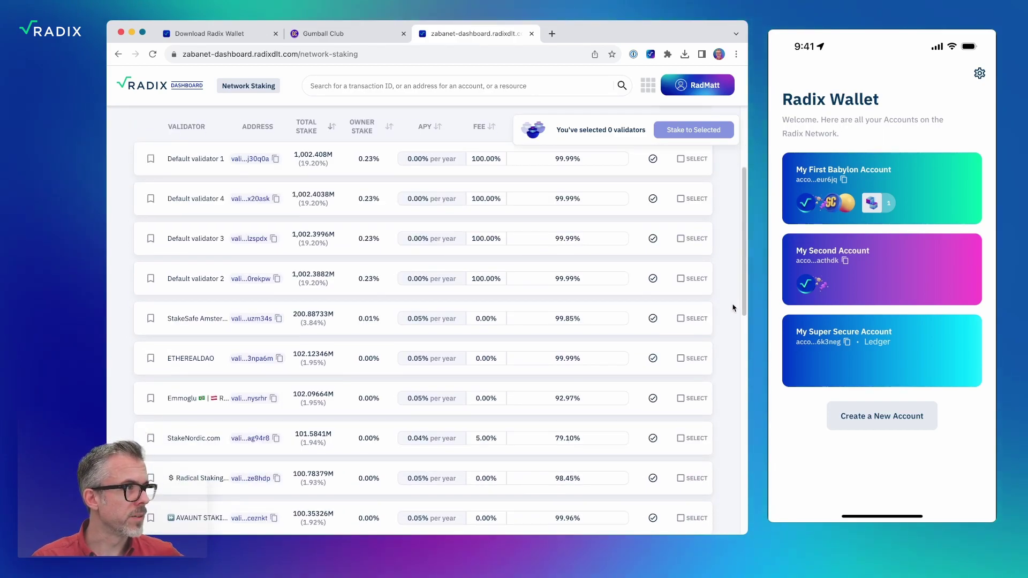
Select StakeSafe Amsterdam, ETHEREALDAO and Emmoglu, then view the Uptime period choices.
{"action": "left_click", "coordinate": [681, 319]}
{"action": "left_click", "coordinate": [680, 358]}
{"action": "left_click", "coordinate": [705, 399]}
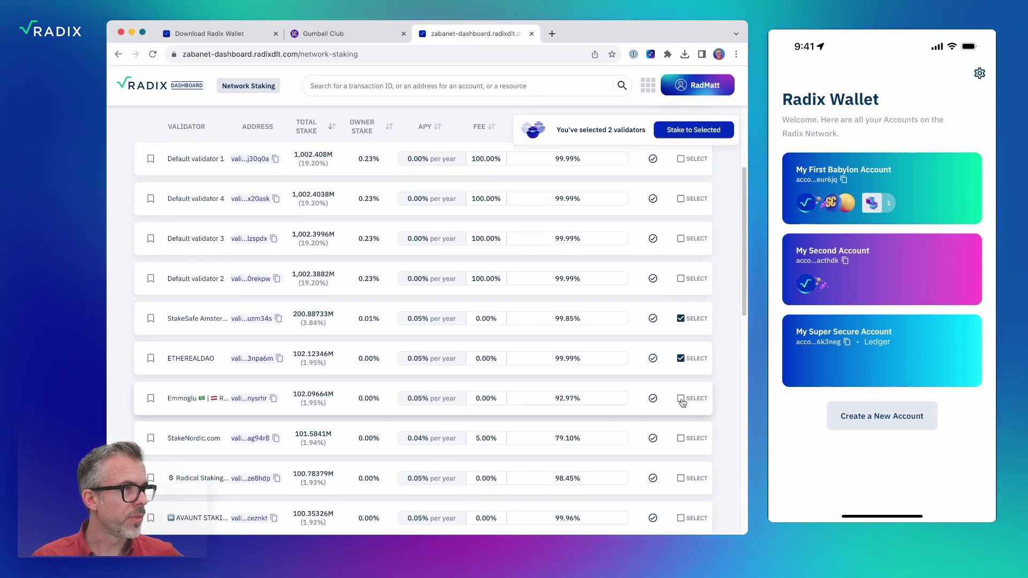
{"action": "scroll", "coordinate": [728, 360], "scroll_direction": "up", "scroll_amount": 5}
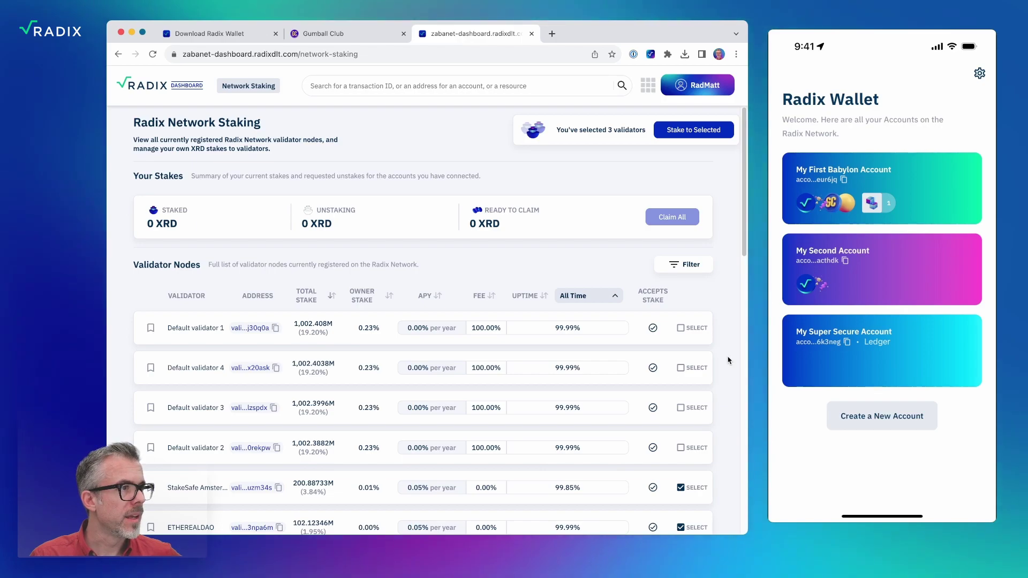
{"action": "scroll", "coordinate": [728, 361], "scroll_direction": "down", "scroll_amount": 2}
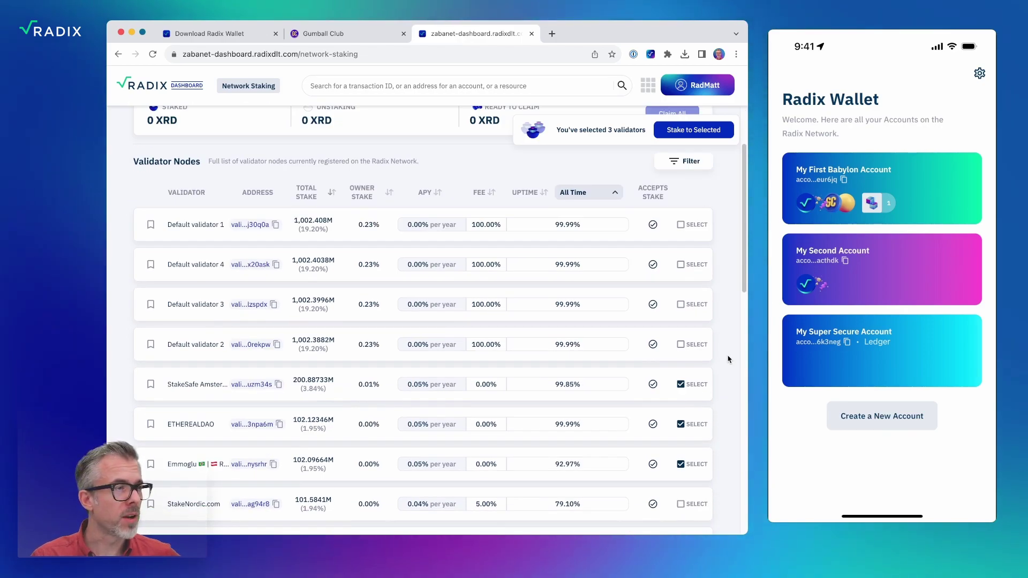
{"action": "scroll", "coordinate": [728, 359], "scroll_direction": "up", "scroll_amount": 1}
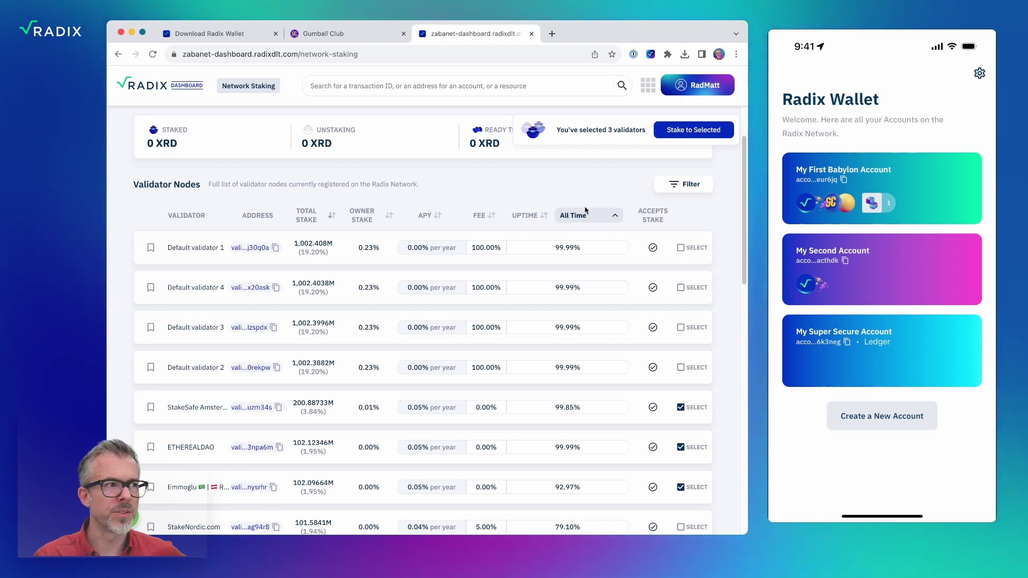
{"action": "left_click", "coordinate": [585, 216]}
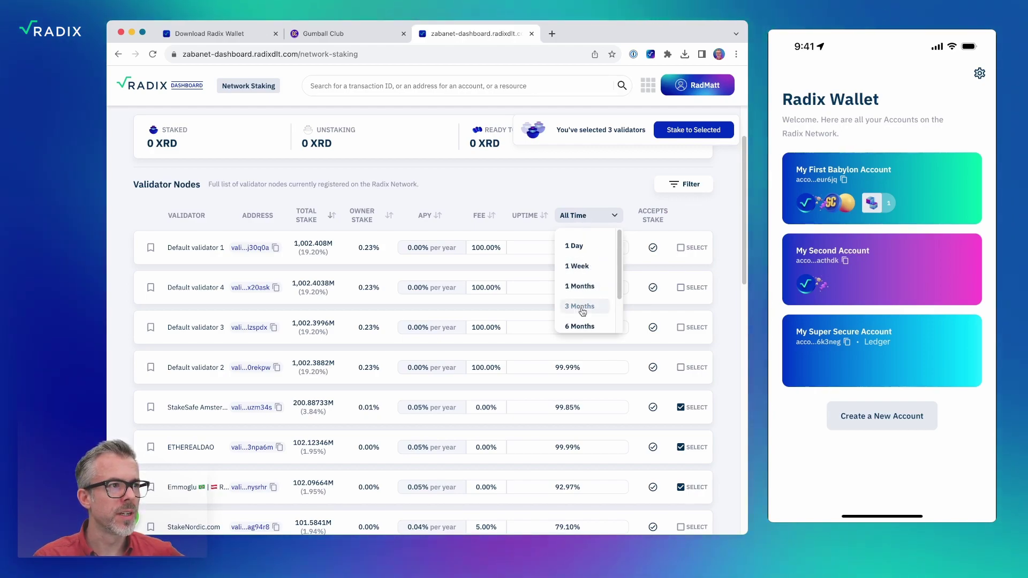
{"action": "left_click", "coordinate": [566, 197]}
{"action": "left_click", "coordinate": [584, 216]}
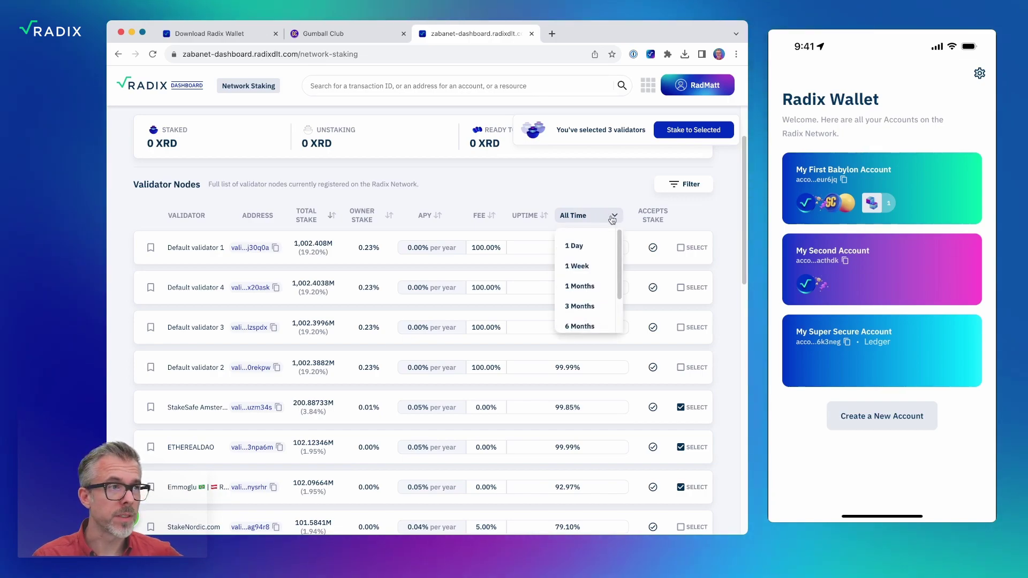
{"action": "left_click", "coordinate": [583, 307]}
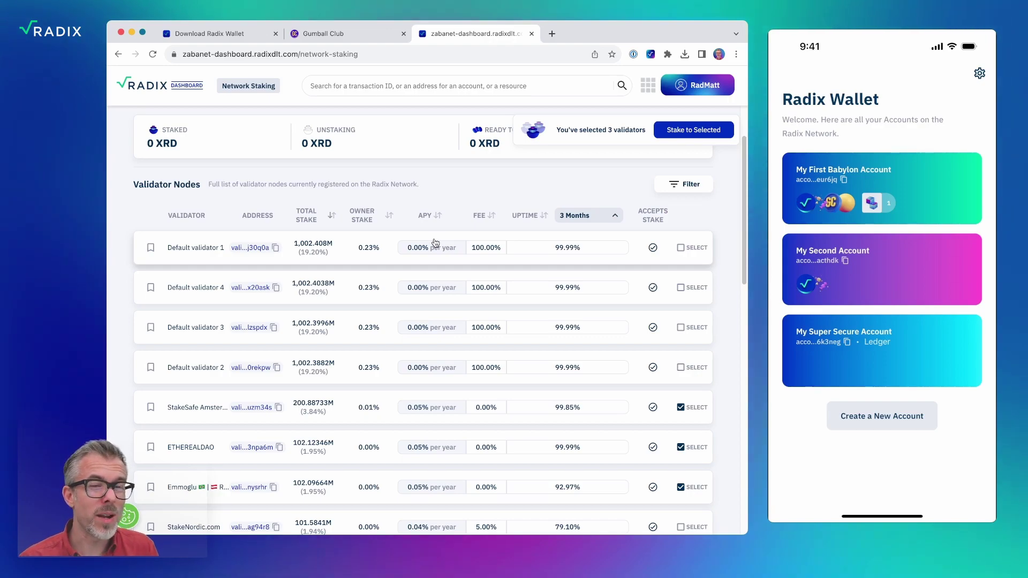
{"action": "scroll", "coordinate": [435, 242], "scroll_direction": "down", "scroll_amount": 4}
{"action": "scroll", "coordinate": [435, 243], "scroll_direction": "up", "scroll_amount": 5}
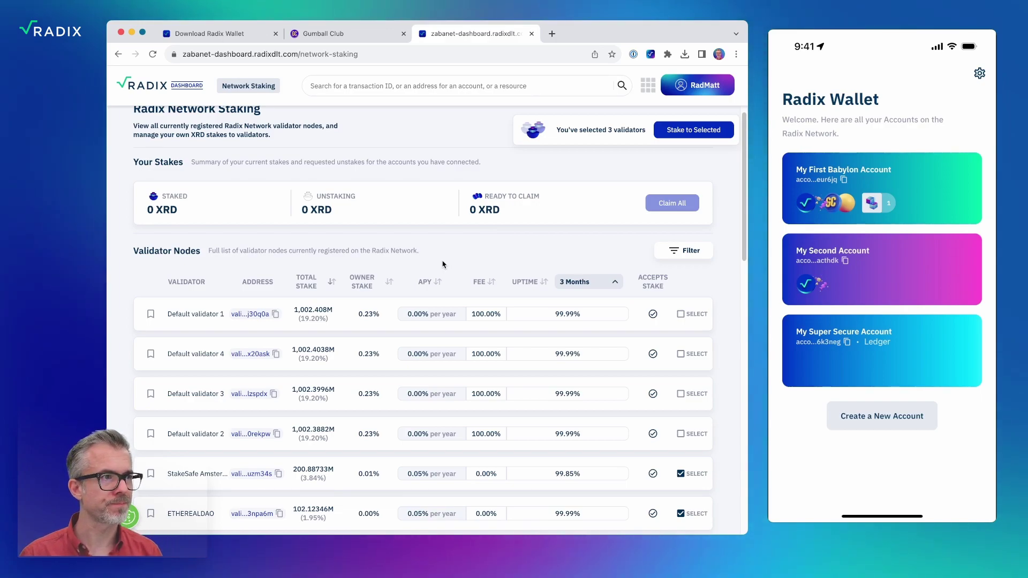
{"action": "left_click", "coordinate": [683, 250]}
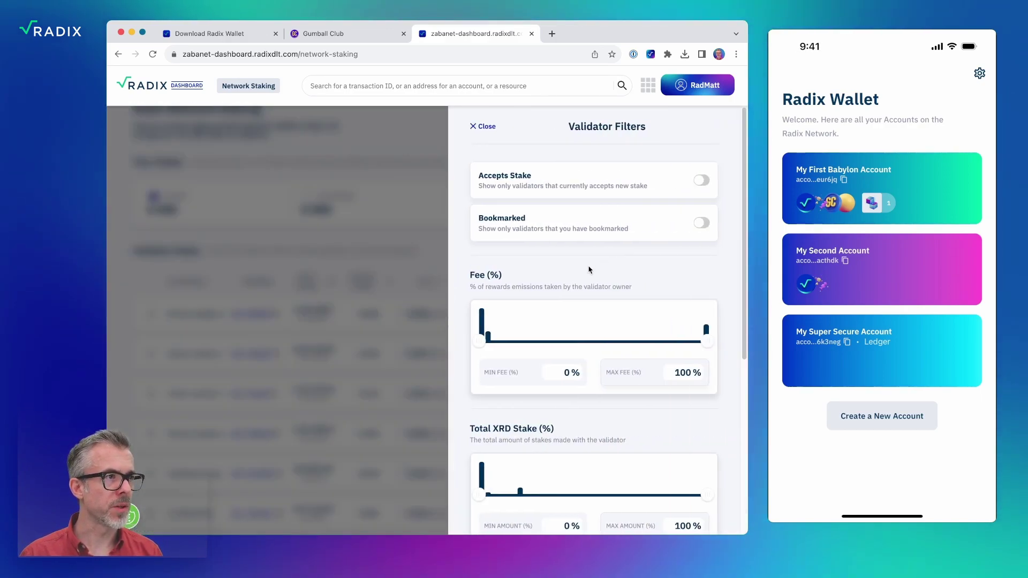
{"action": "scroll", "coordinate": [589, 269], "scroll_direction": "down", "scroll_amount": 5}
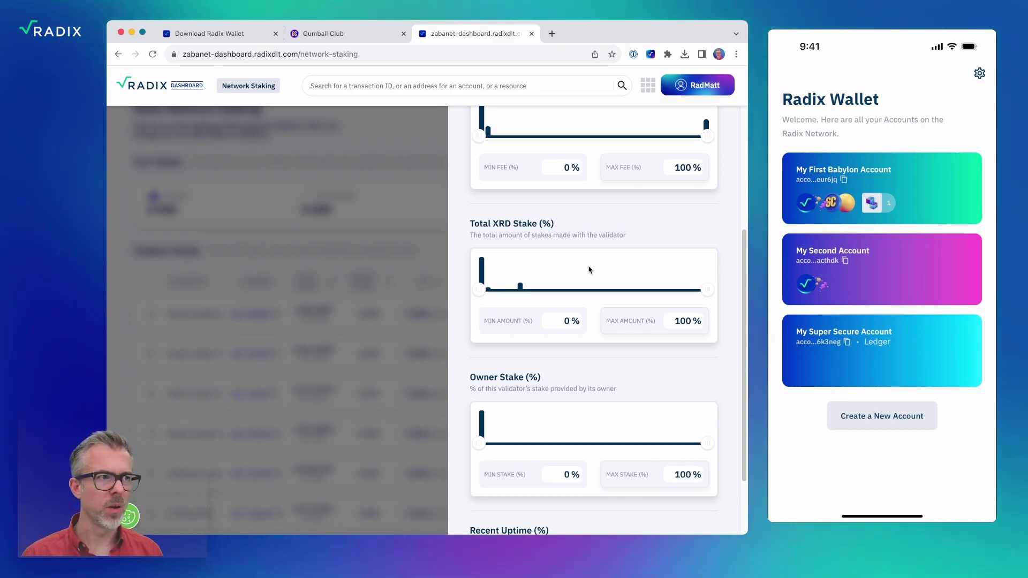
{"action": "scroll", "coordinate": [589, 269], "scroll_direction": "up", "scroll_amount": 5}
{"action": "left_click", "coordinate": [413, 223]}
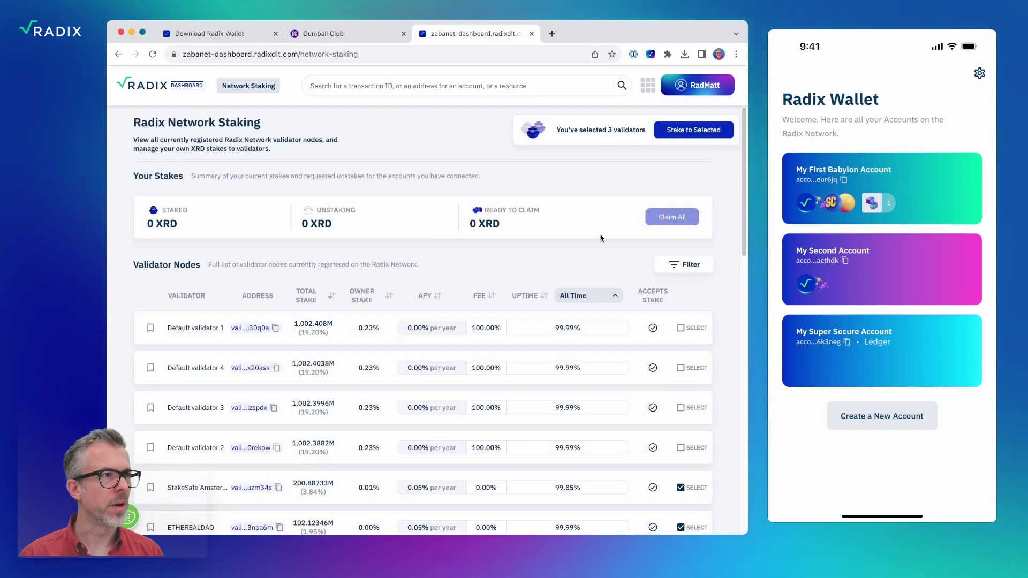
{"action": "scroll", "coordinate": [737, 396], "scroll_direction": "down", "scroll_amount": 2}
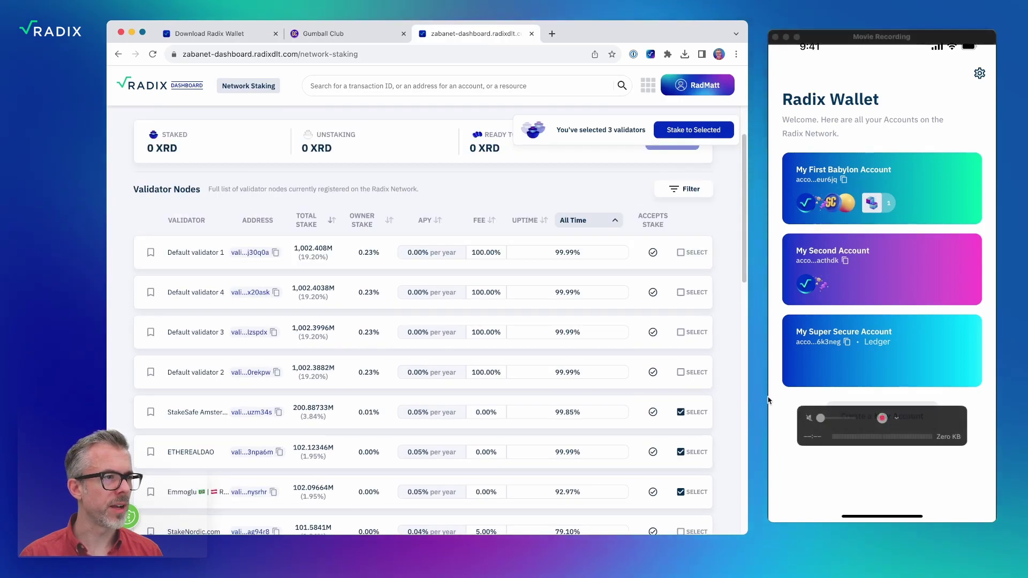
Start staking to the three validators, funding it from My First Babylon Account.
{"action": "left_click", "coordinate": [700, 137]}
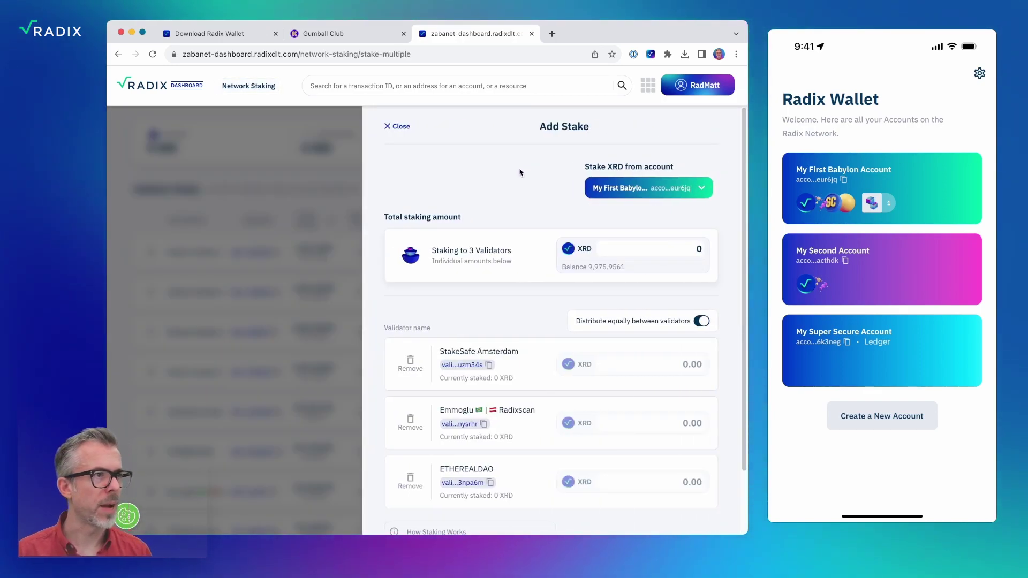
{"action": "left_click", "coordinate": [595, 197]}
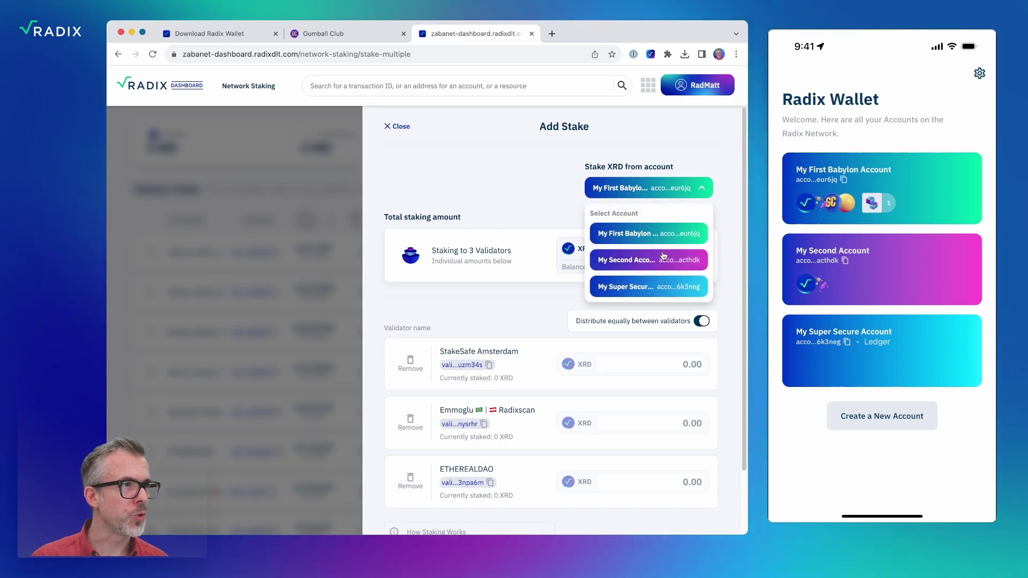
{"action": "left_click", "coordinate": [664, 256]}
{"action": "left_click", "coordinate": [661, 193]}
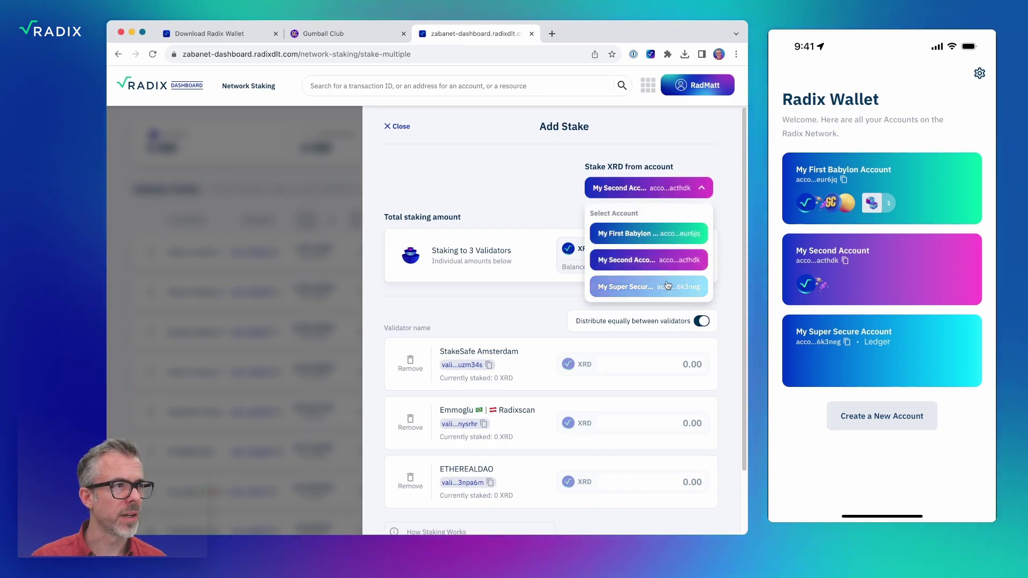
{"action": "left_click", "coordinate": [667, 284]}
{"action": "left_click", "coordinate": [652, 188]}
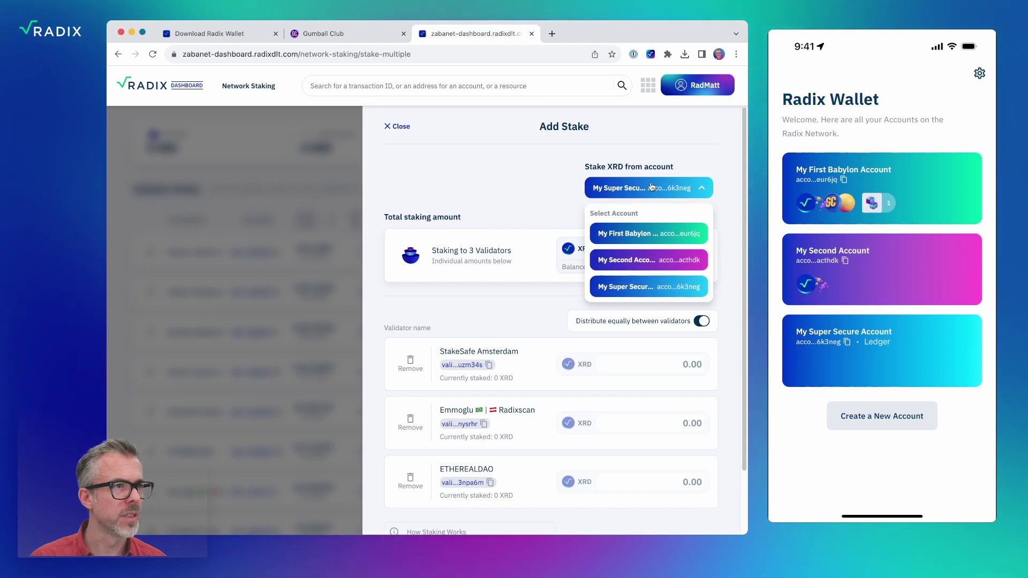
{"action": "left_click", "coordinate": [651, 233]}
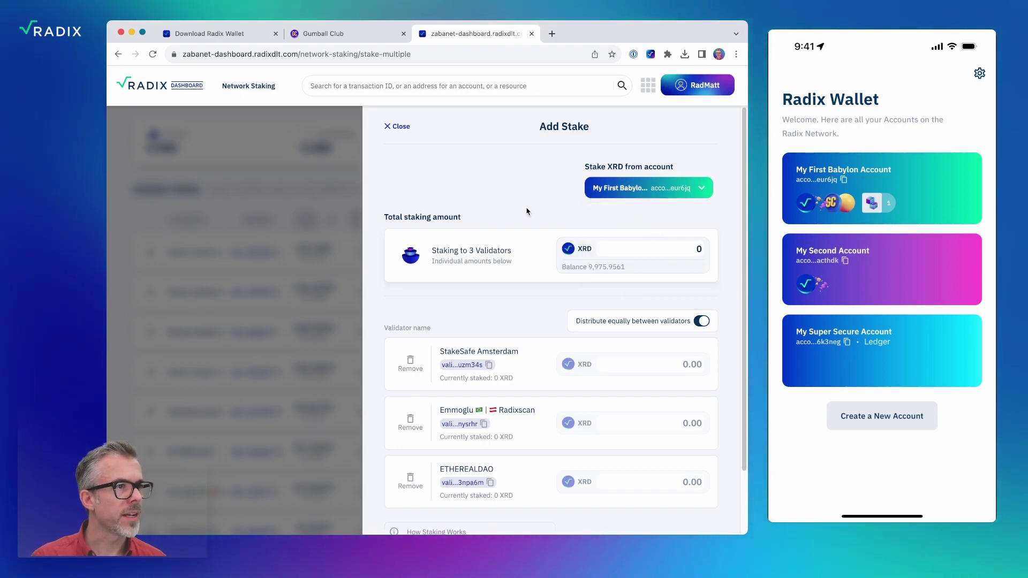
Try a 1000 XRD total, then custom amounts of 100 to StakeSafe and 150 to Emmoglu.
{"action": "double_click", "coordinate": [662, 251]}
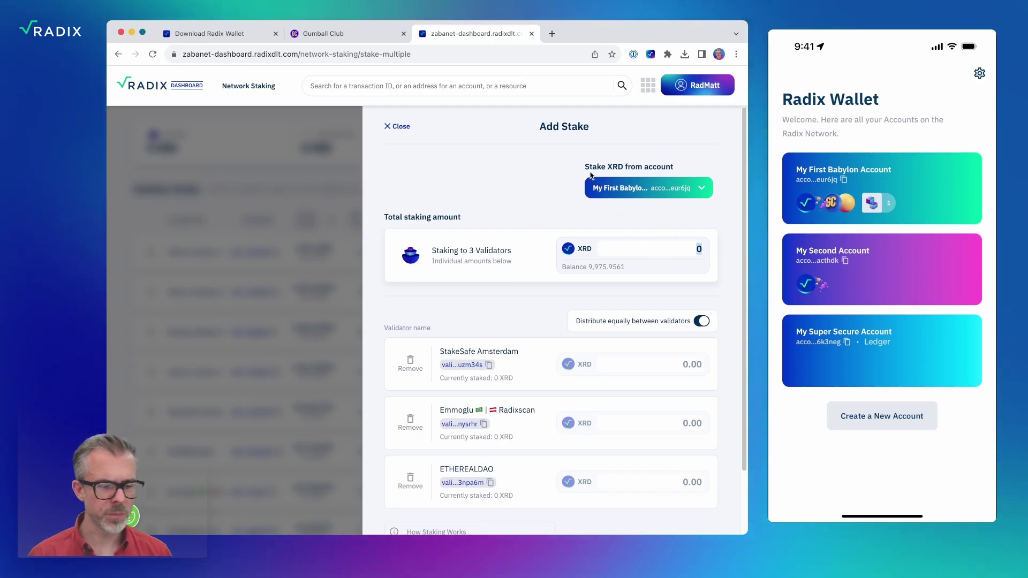
{"action": "type", "text": "1000"}
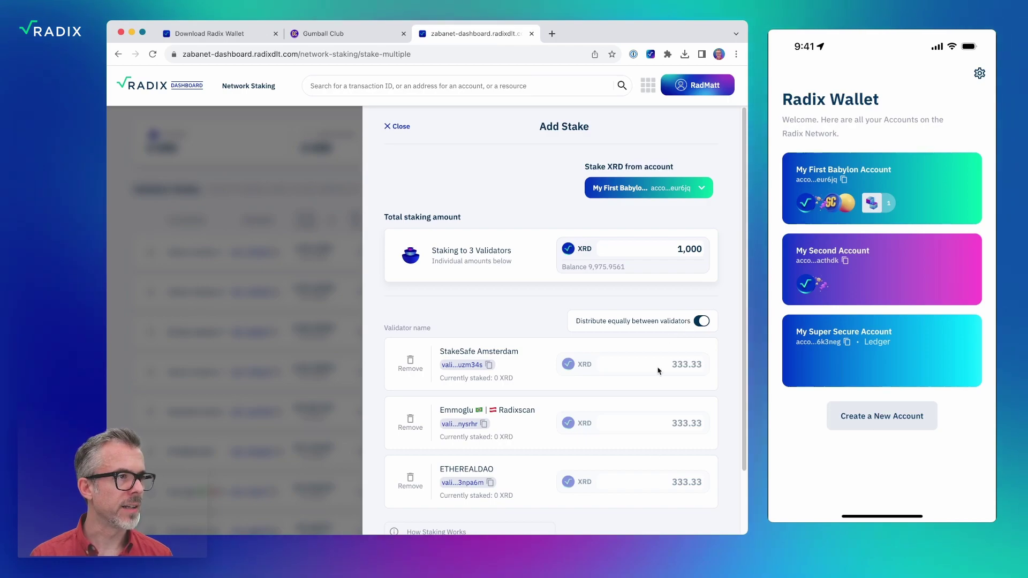
{"action": "scroll", "coordinate": [667, 442], "scroll_direction": "down", "scroll_amount": 2}
{"action": "scroll", "coordinate": [667, 438], "scroll_direction": "up", "scroll_amount": 2}
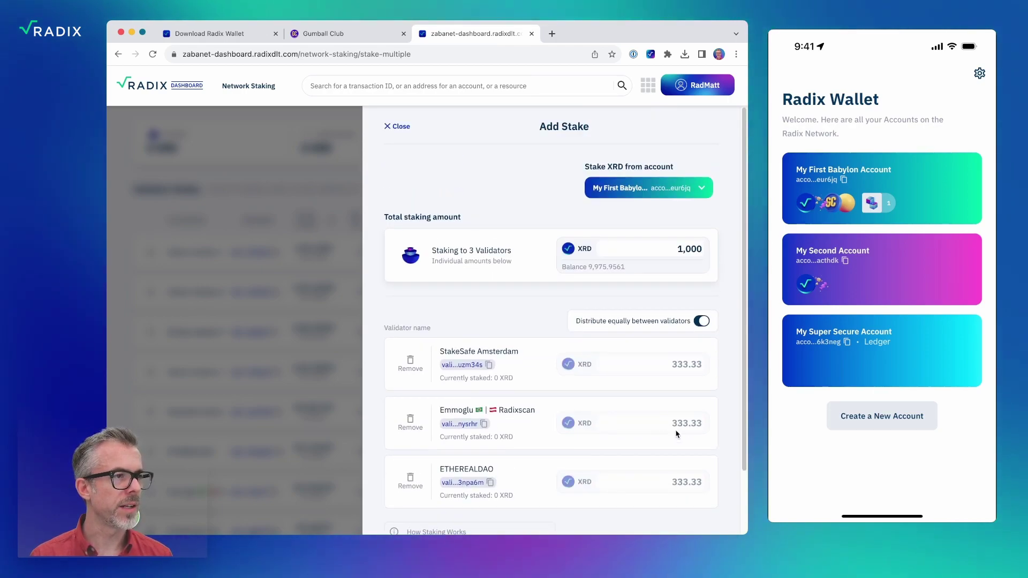
{"action": "left_click", "coordinate": [702, 322]}
{"action": "left_click_drag", "start_coordinate": [655, 366], "coordinate": [723, 370]}
{"action": "type", "text": "100"}
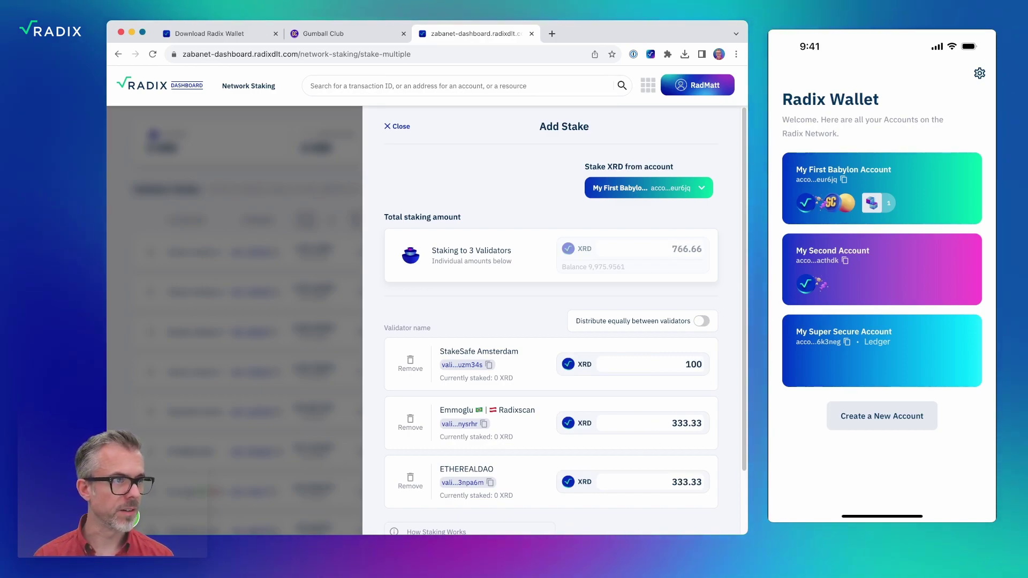
{"action": "left_click_drag", "start_coordinate": [676, 423], "coordinate": [766, 422]}
{"action": "type", "text": "150"}
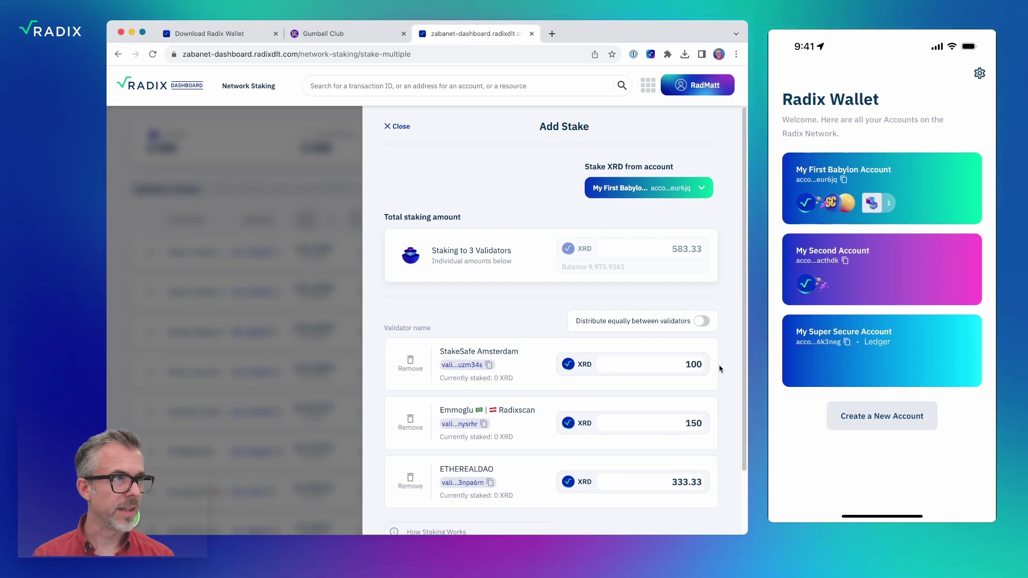
Restore equal distribution and set the total to 900 XRD, 300 per validator.
{"action": "left_click", "coordinate": [702, 322]}
{"action": "double_click", "coordinate": [708, 250]}
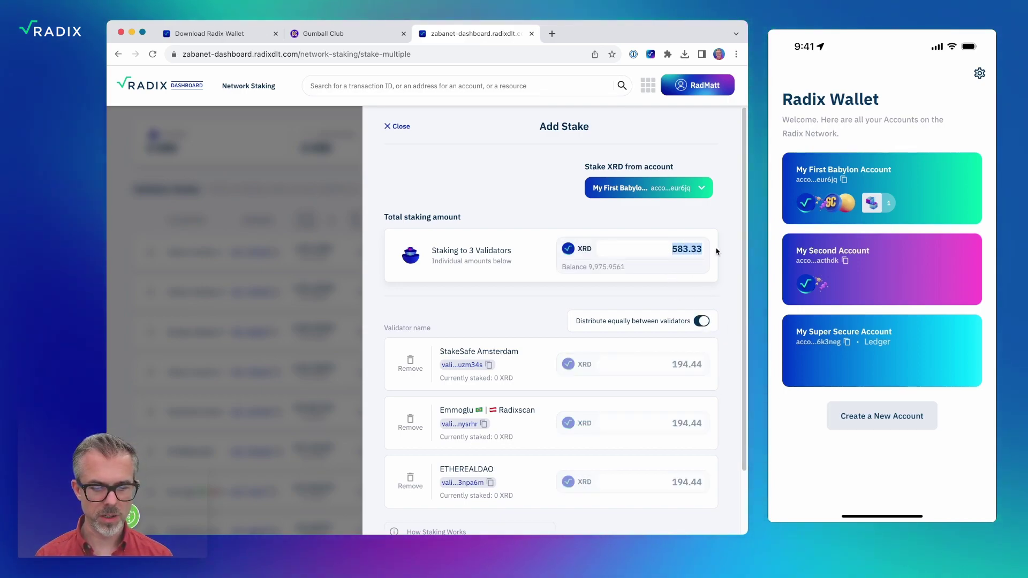
{"action": "type", "text": "900"}
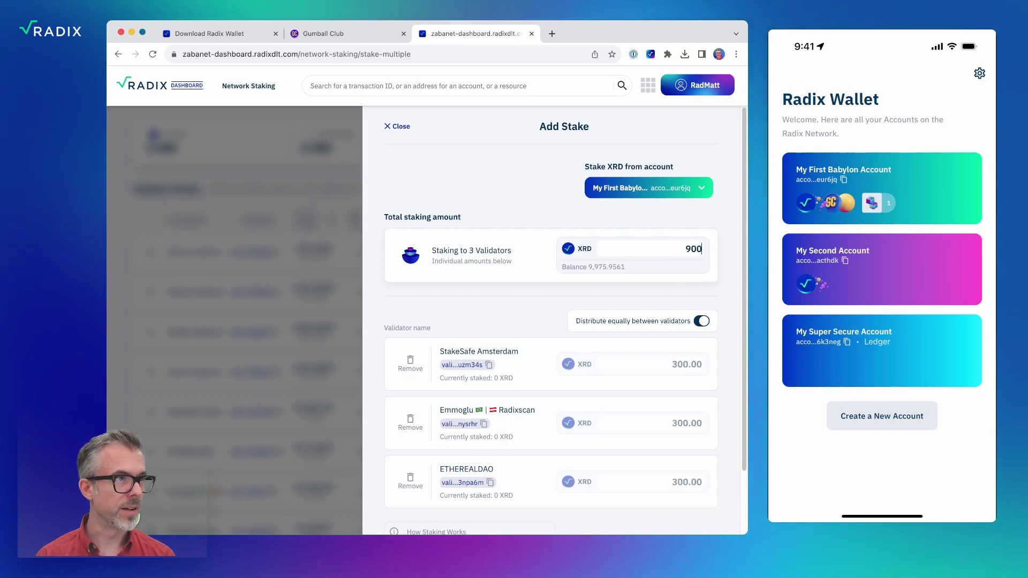
{"action": "scroll", "coordinate": [733, 252], "scroll_direction": "down", "scroll_amount": 3}
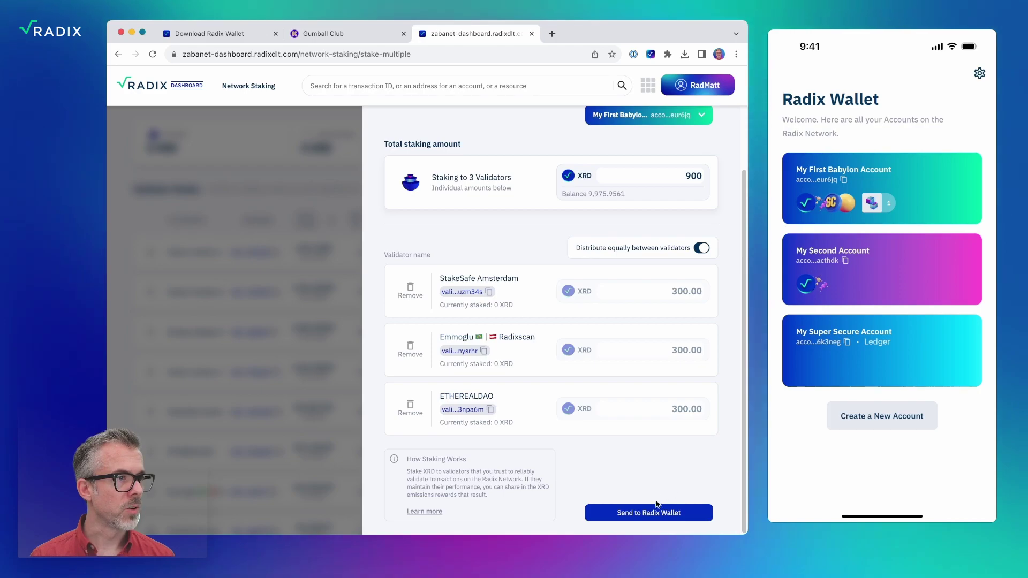
{"action": "scroll", "coordinate": [724, 478], "scroll_direction": "up", "scroll_amount": 2}
{"action": "scroll", "coordinate": [725, 477], "scroll_direction": "down", "scroll_amount": 2}
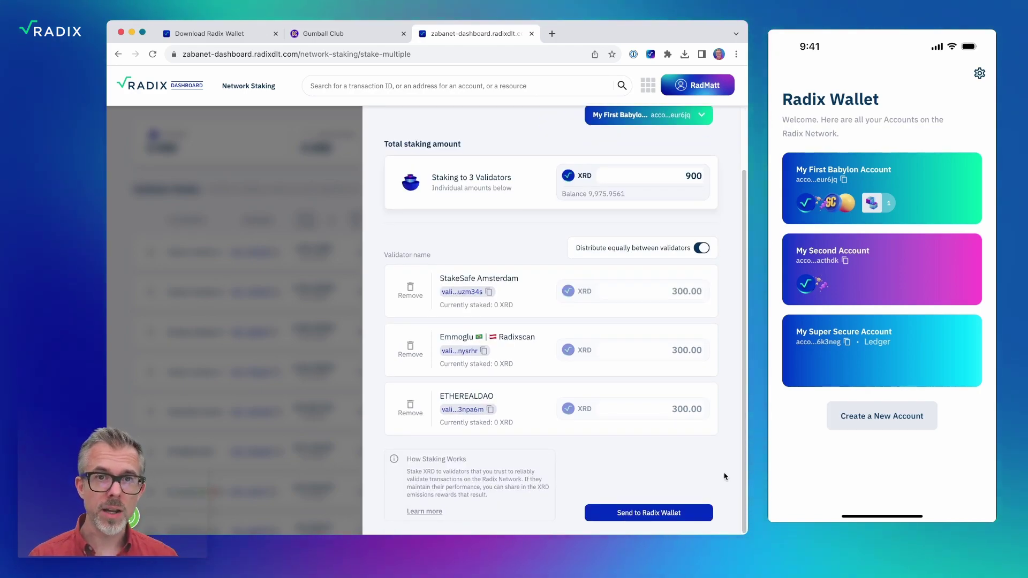
Send the 900 XRD stake transaction to the Radix Wallet for approval.
{"action": "left_click", "coordinate": [672, 513]}
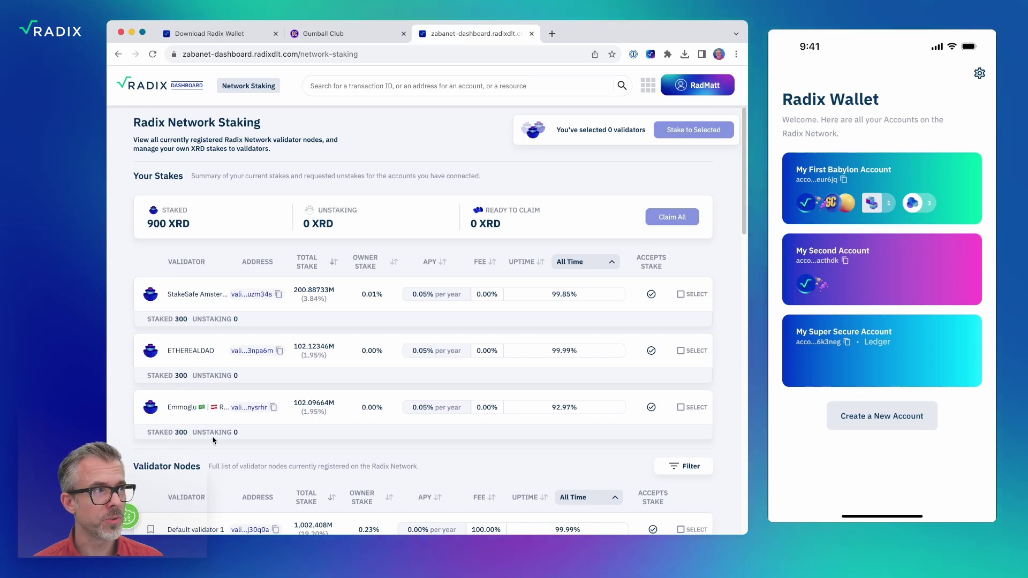
{"action": "scroll", "coordinate": [274, 448], "scroll_direction": "down", "scroll_amount": 6}
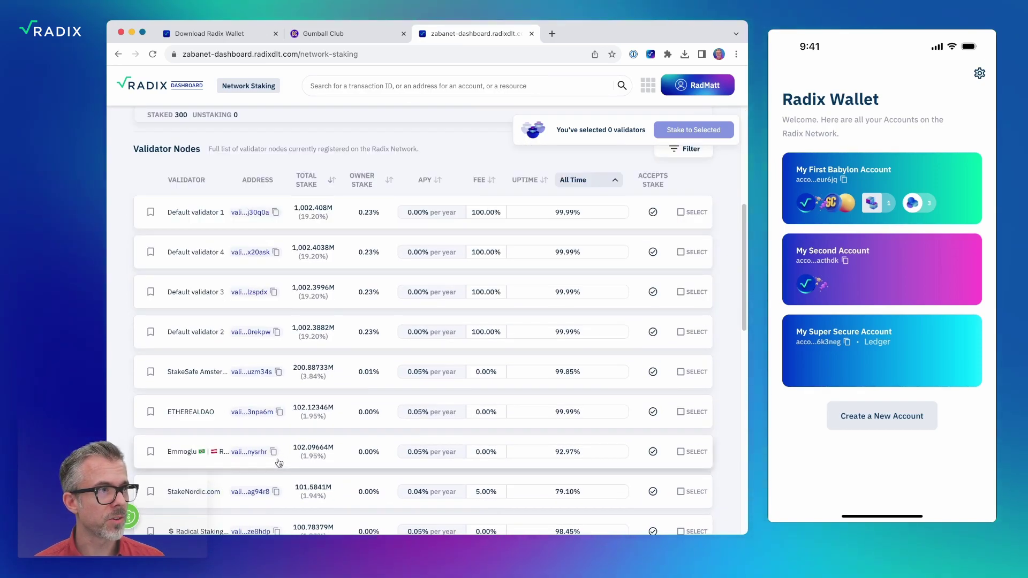
{"action": "scroll", "coordinate": [279, 463], "scroll_direction": "up", "scroll_amount": 6}
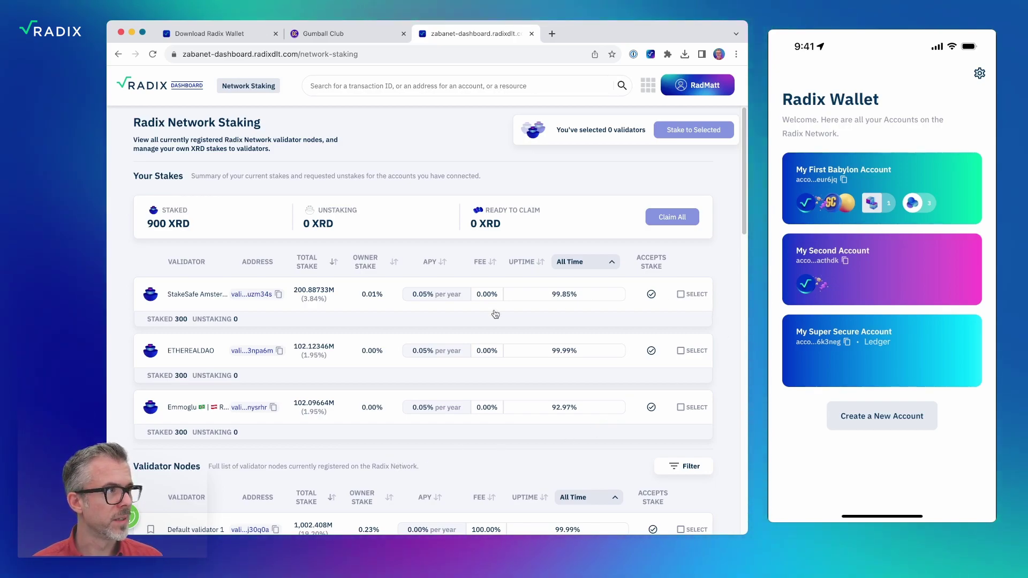
Select StakeSafe Amsterdam and open its validator details showing 300 XRD staked.
{"action": "left_click", "coordinate": [680, 295]}
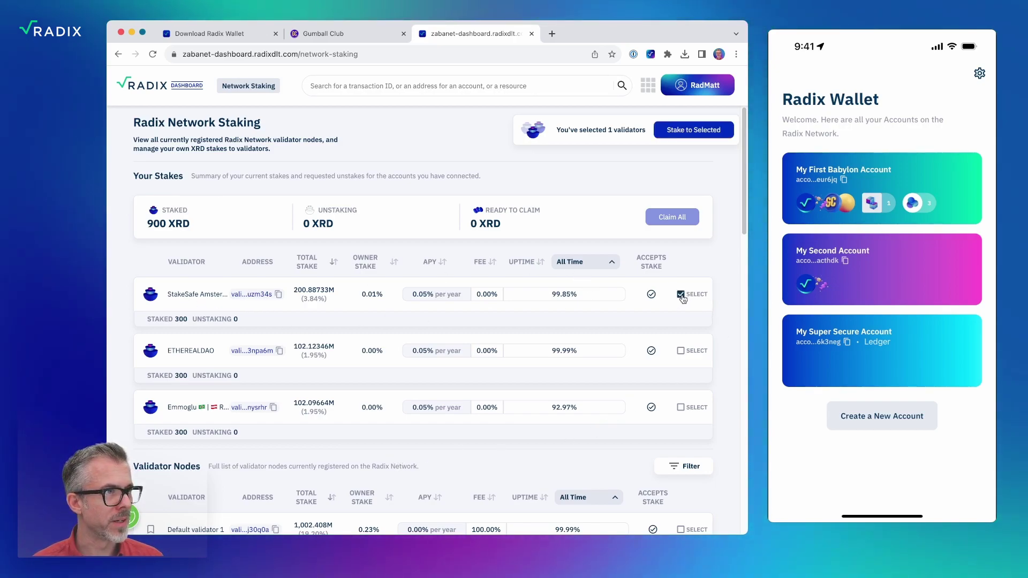
{"action": "left_click", "coordinate": [204, 295]}
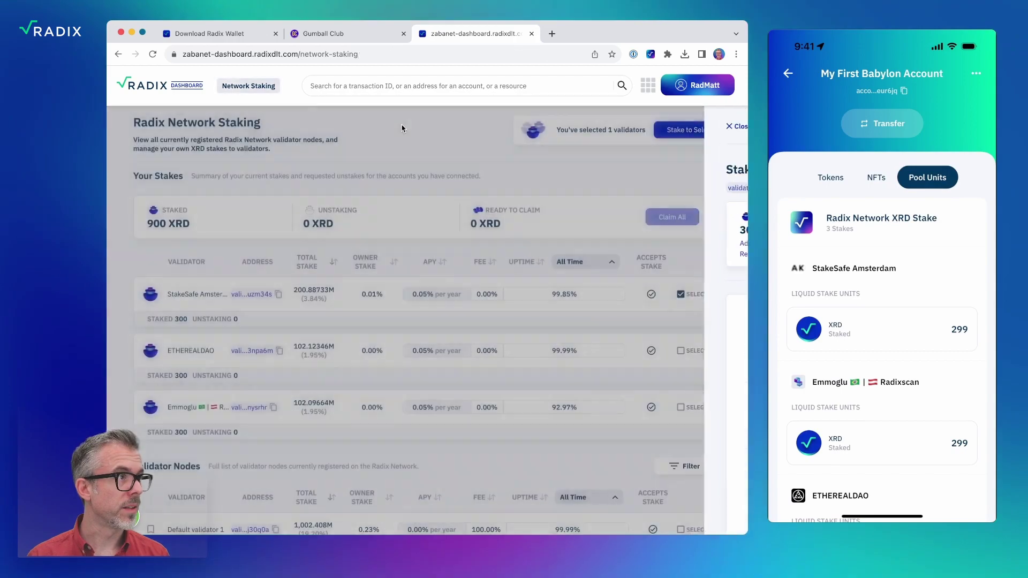
{"action": "left_click", "coordinate": [395, 127]}
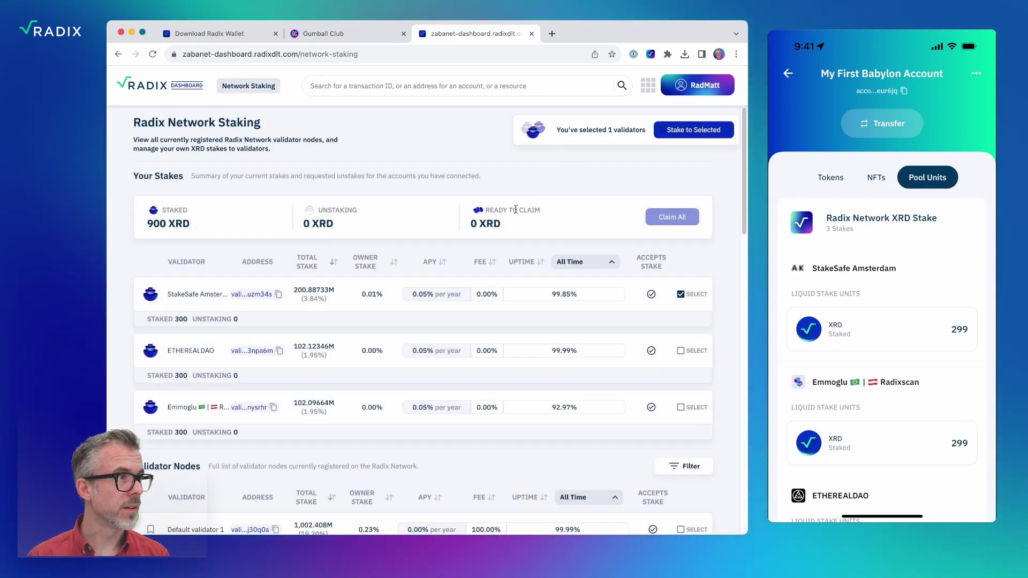
{"action": "left_click", "coordinate": [228, 296]}
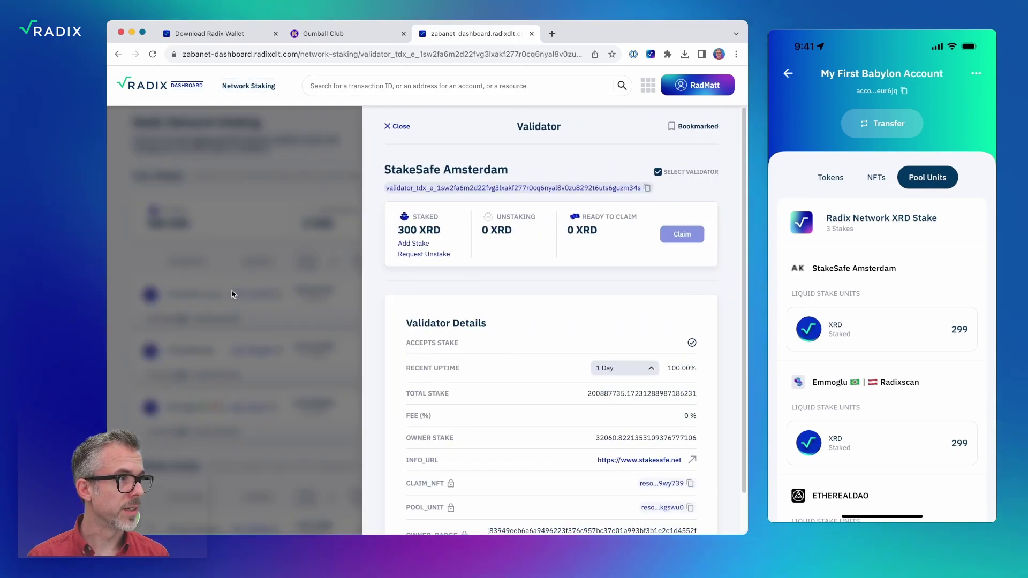
Request a 10 XRD unstake from StakeSafe Amsterdam and slide to sign it in the wallet.
{"action": "left_click", "coordinate": [437, 255]}
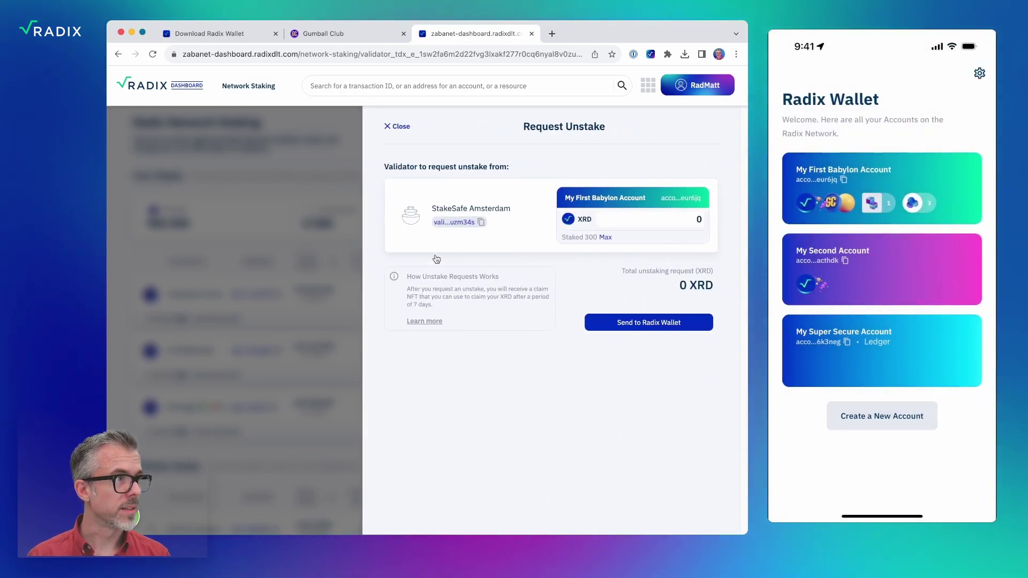
{"action": "left_click", "coordinate": [630, 220]}
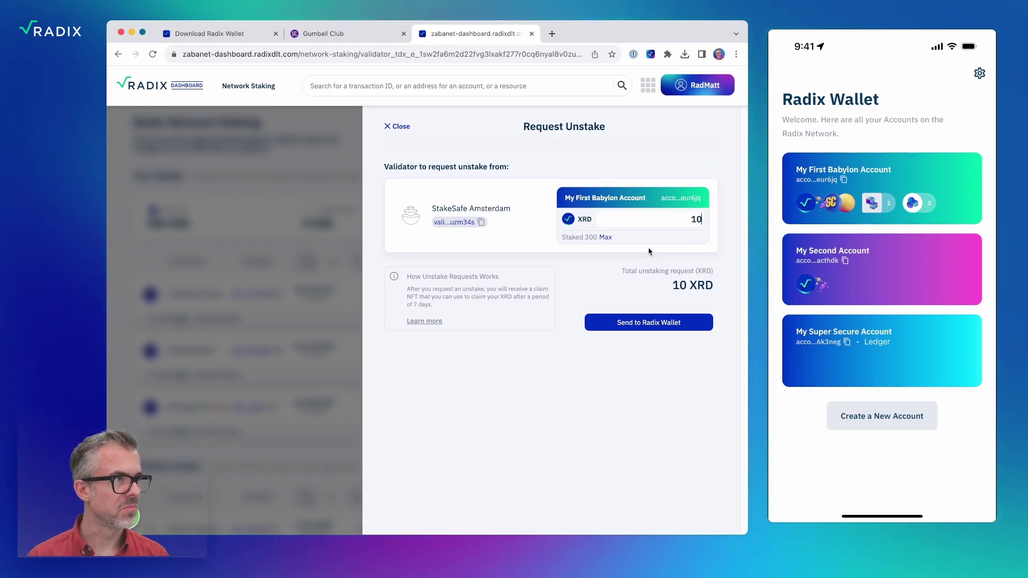
{"action": "left_click", "coordinate": [639, 323]}
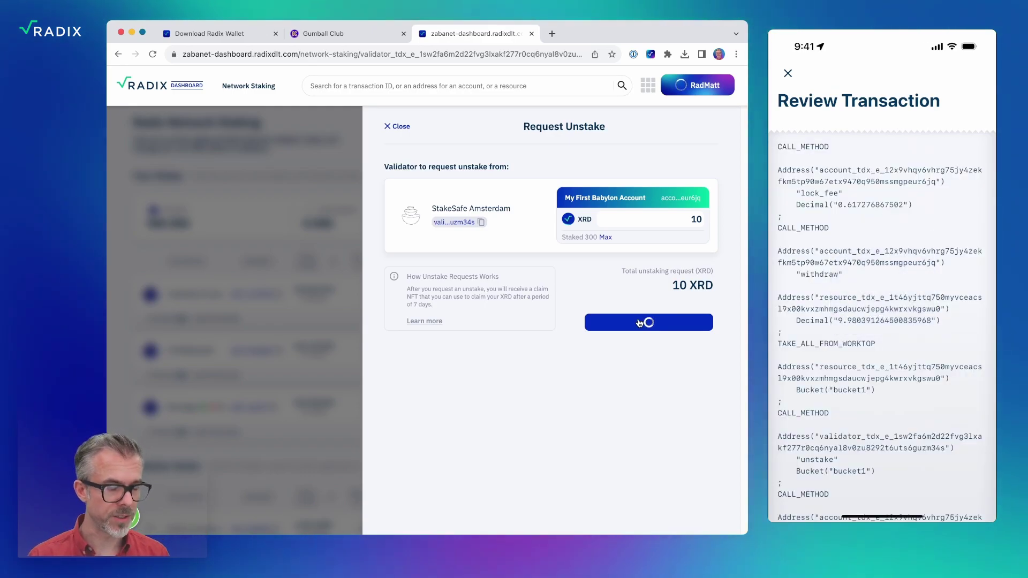
{"action": "scroll", "coordinate": [882, 300], "scroll_direction": "down", "scroll_amount": 5}
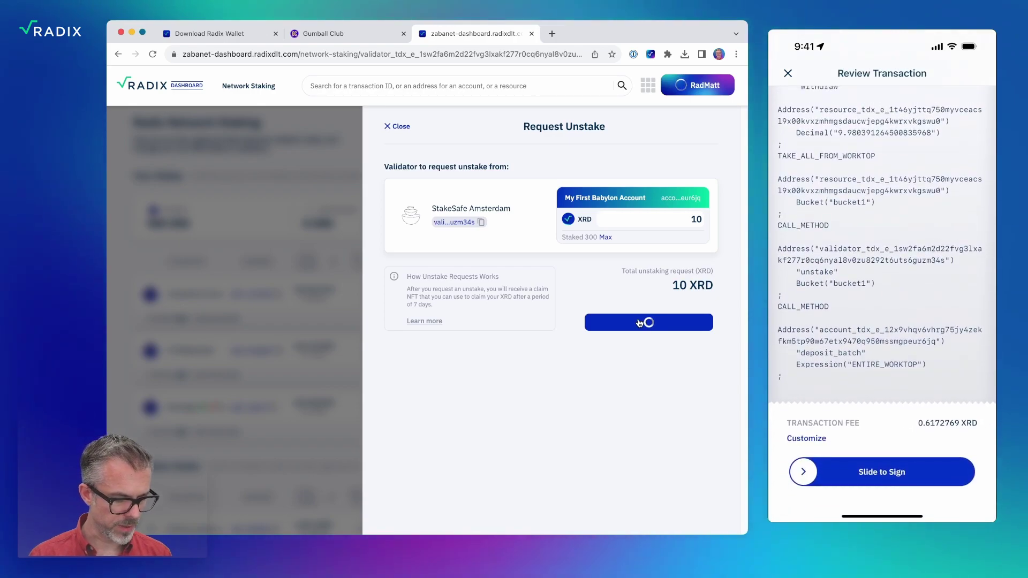
{"action": "scroll", "coordinate": [882, 300], "scroll_direction": "down", "scroll_amount": 3}
{"action": "left_click_drag", "start_coordinate": [802, 472], "coordinate": [960, 472]}
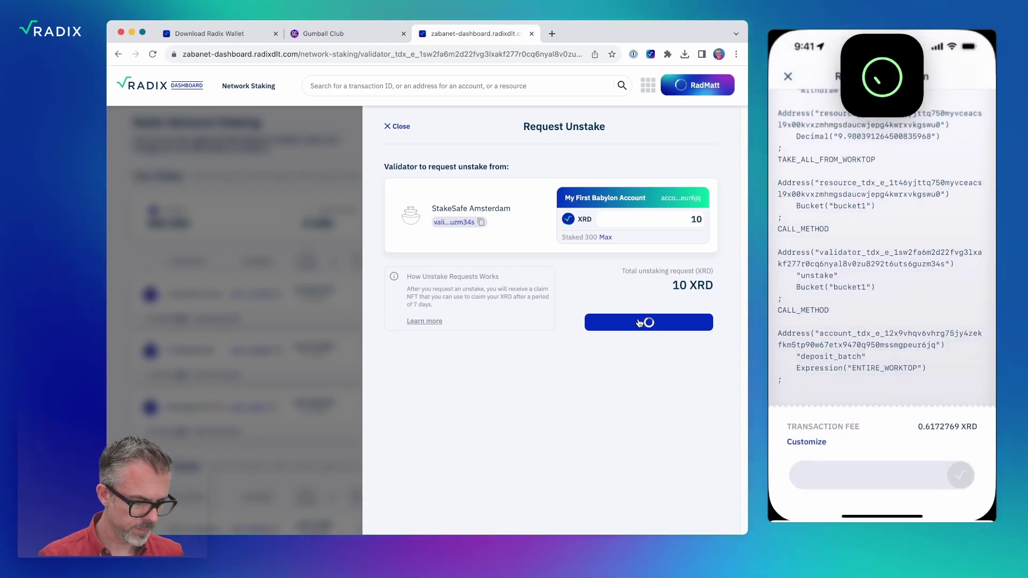